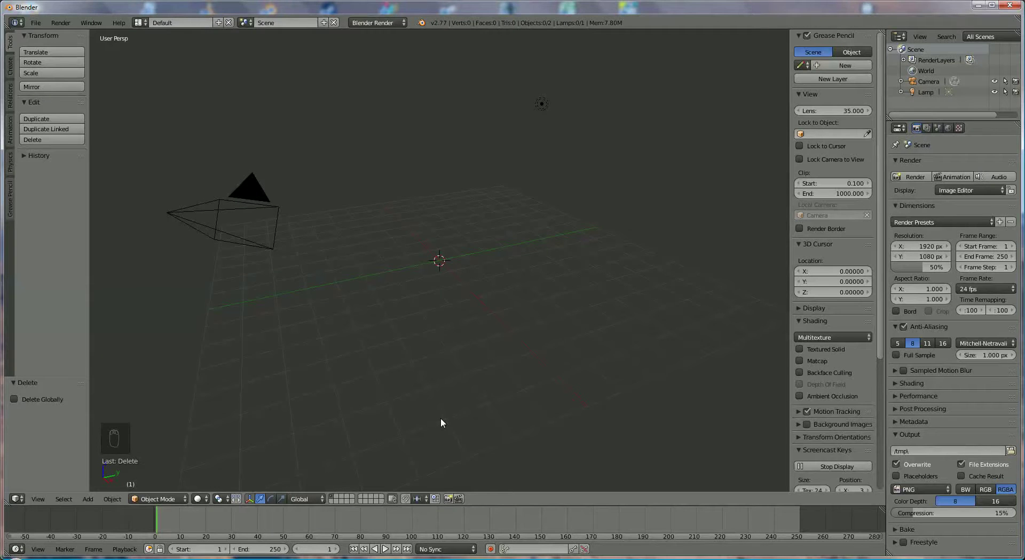
Step: Add a mesh circle with 6 vertices and a radius of 2
click(88, 498)
mouse_move(103, 486)
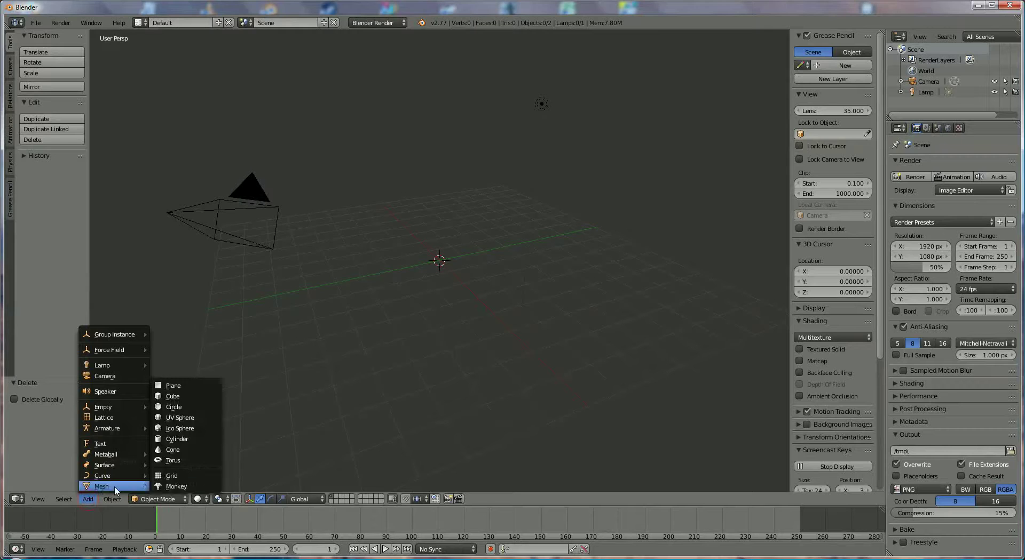
click(183, 406)
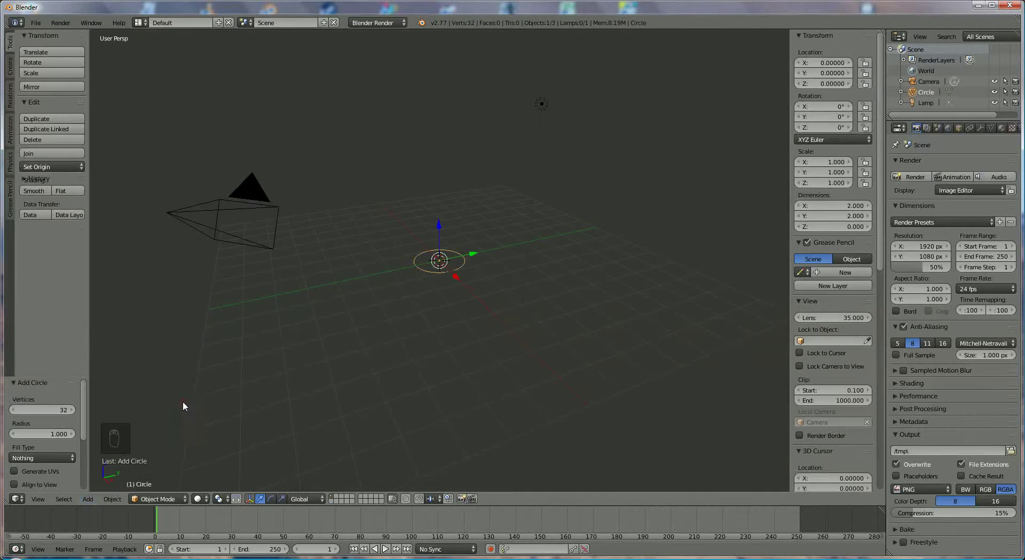
click(39, 409)
click(48, 434)
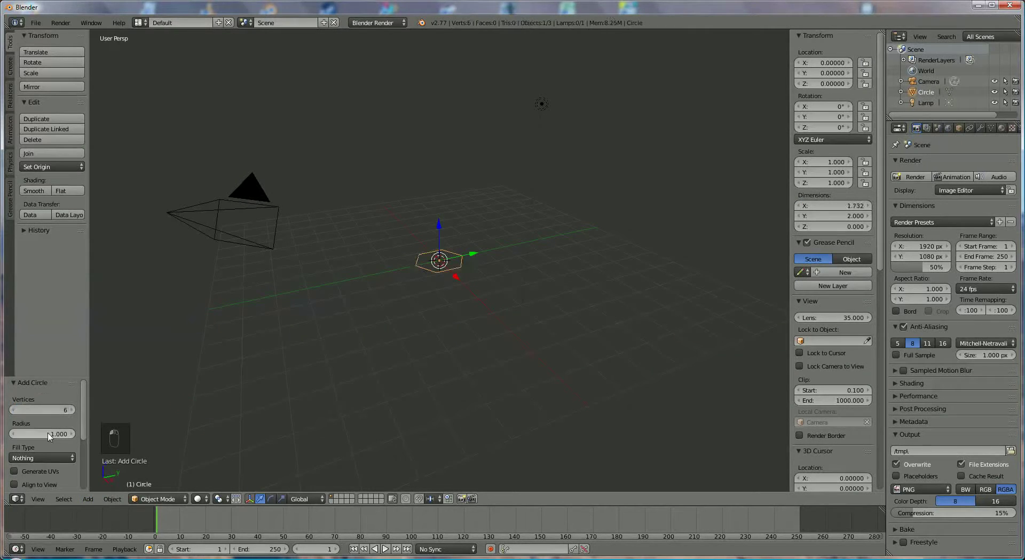
text(2)
key(Return)
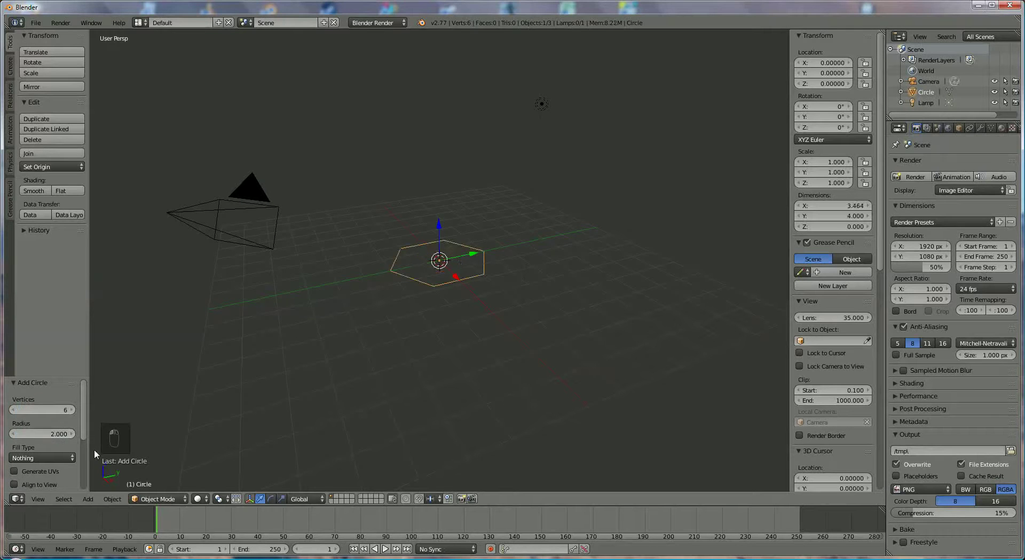
Step: In Edit Mode, scale the hexagon's two opposite vertices on the Y axis outward by about 1.32
middle_drag(110, 476, 242, 45)
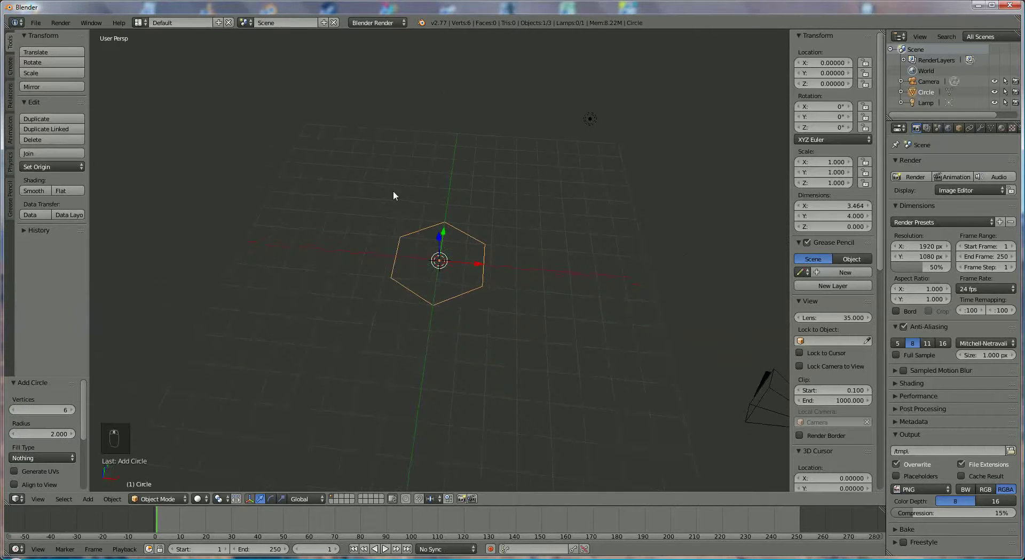
middle_drag(392, 195, 404, 236)
scroll(411, 219, up, 3)
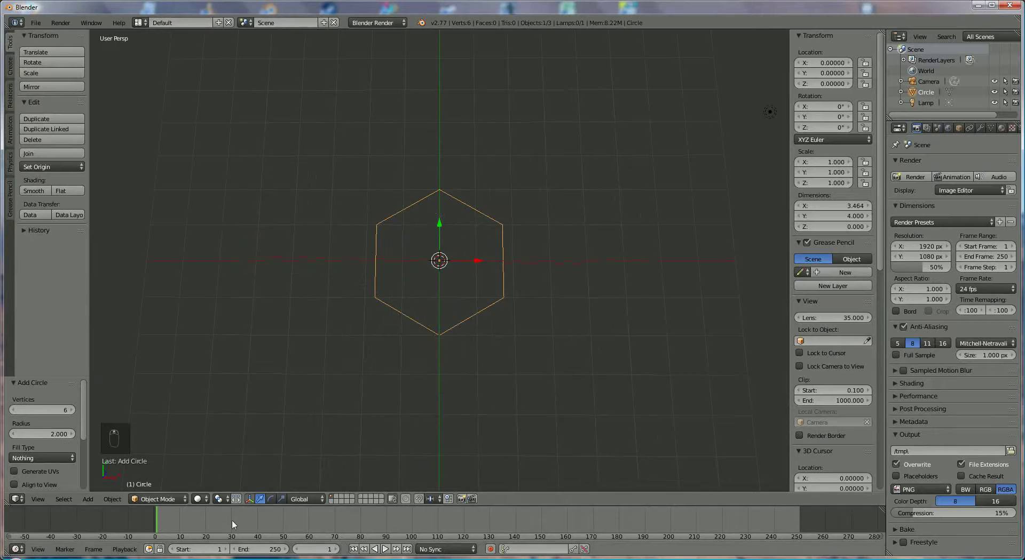
click(175, 499)
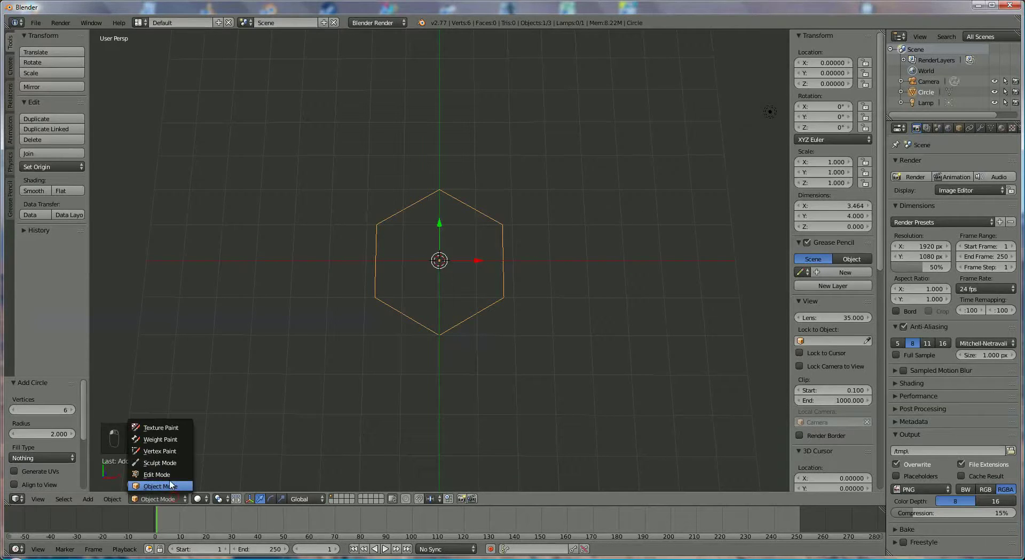
click(171, 485)
key(Tab)
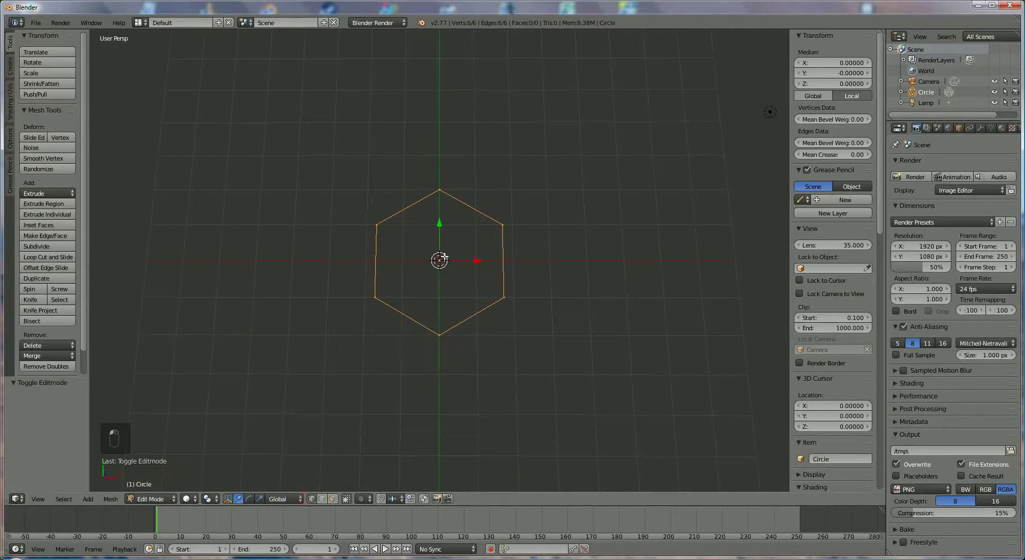
right_click(444, 191)
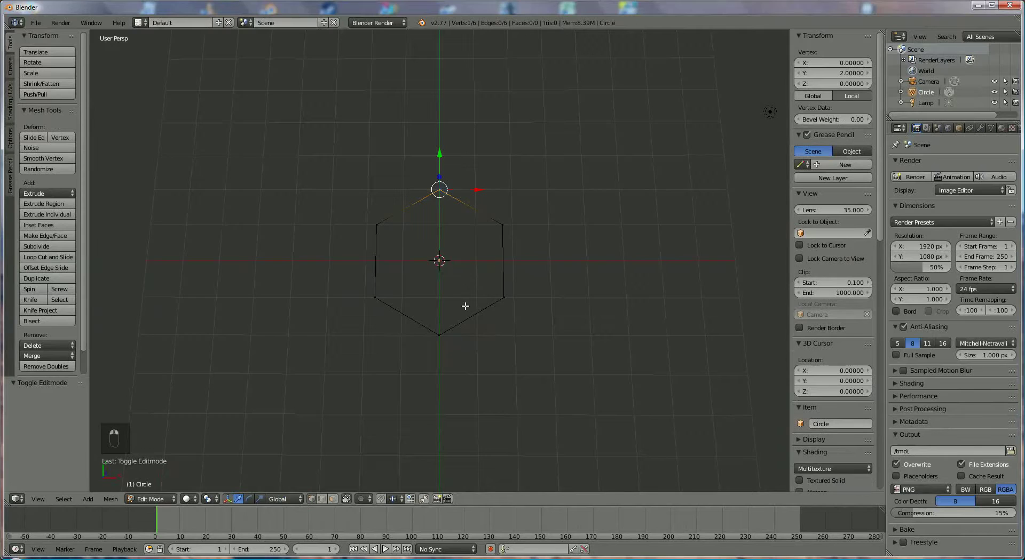
shift+right_click(447, 332)
key(s)
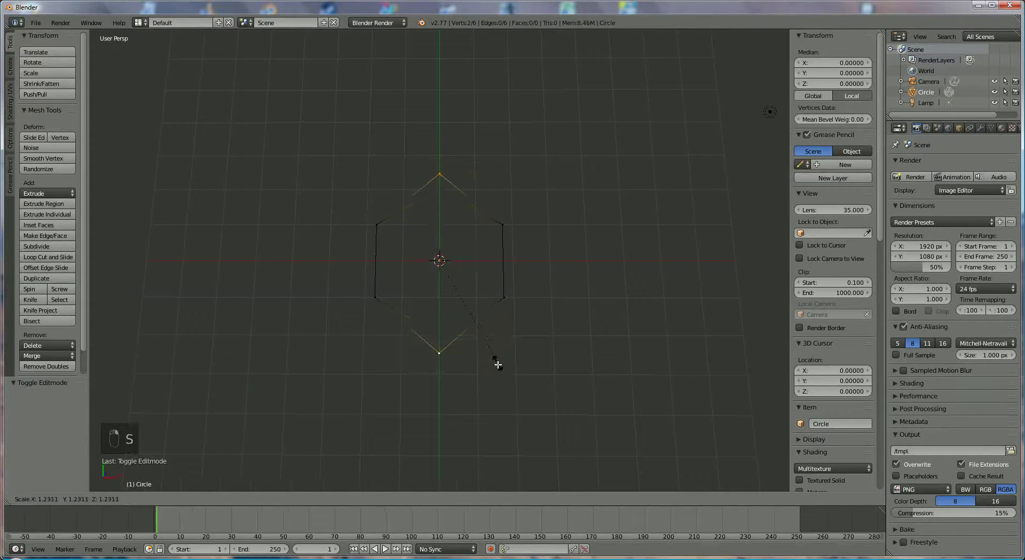
click(497, 369)
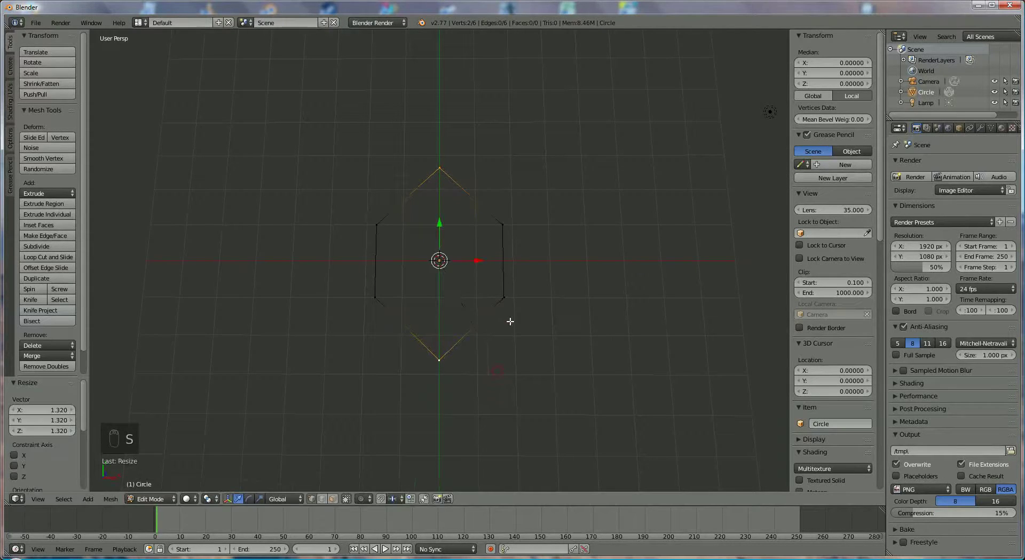
Step: Extrude the whole hexagon outline upward about 2.8 units and scale the new upper rim to about 0.74
middle_drag(511, 321, 452, 302)
key(a)
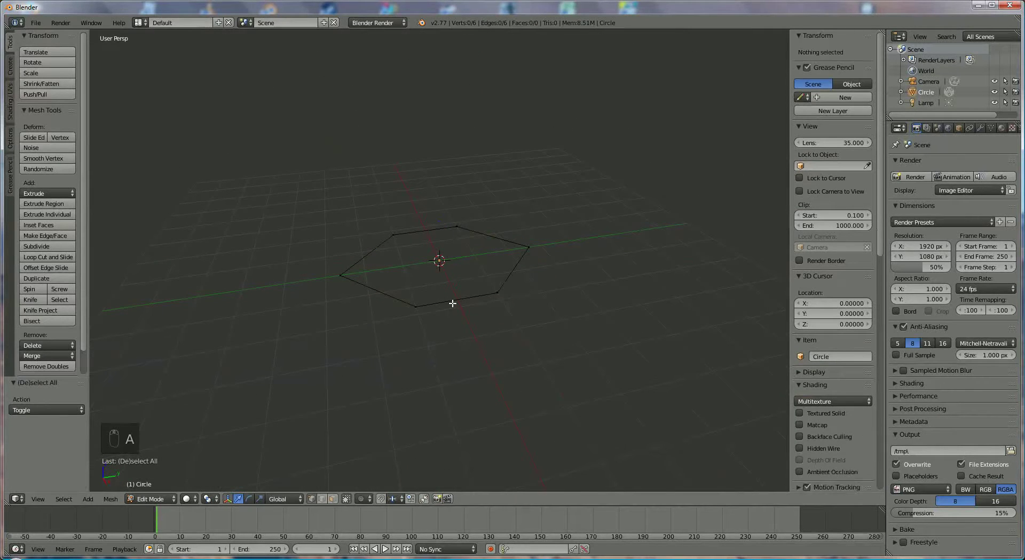
key(a)
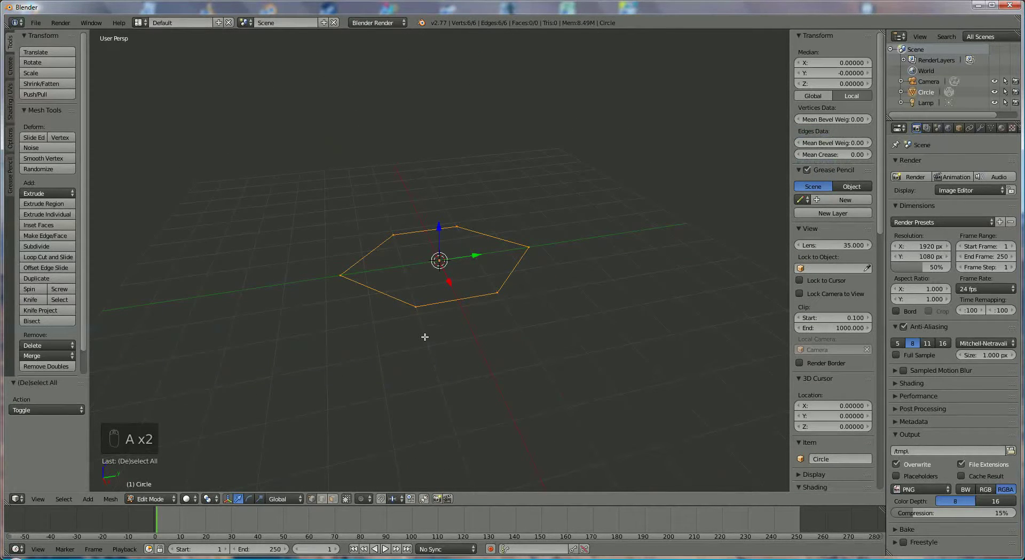
scroll(483, 333, down, 1)
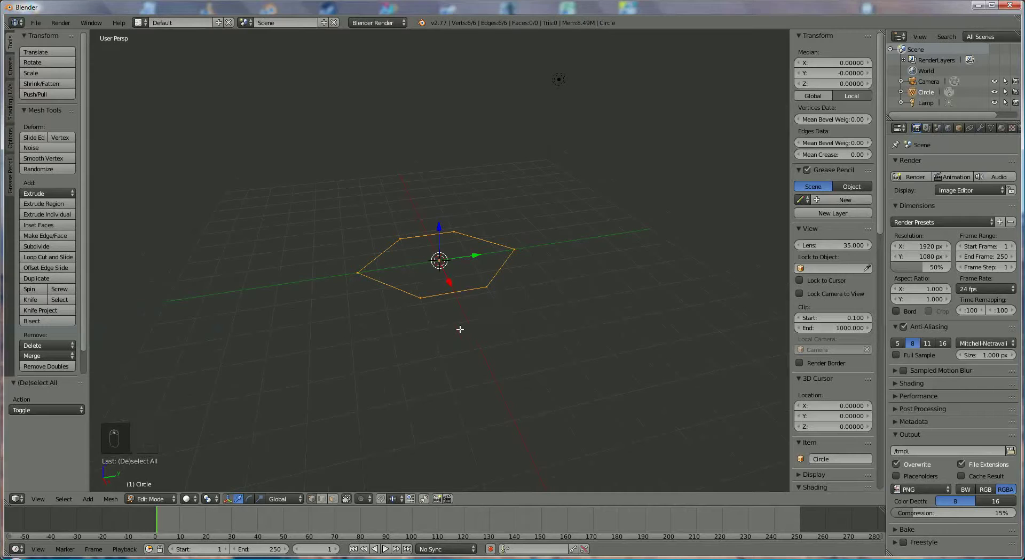
key(e)
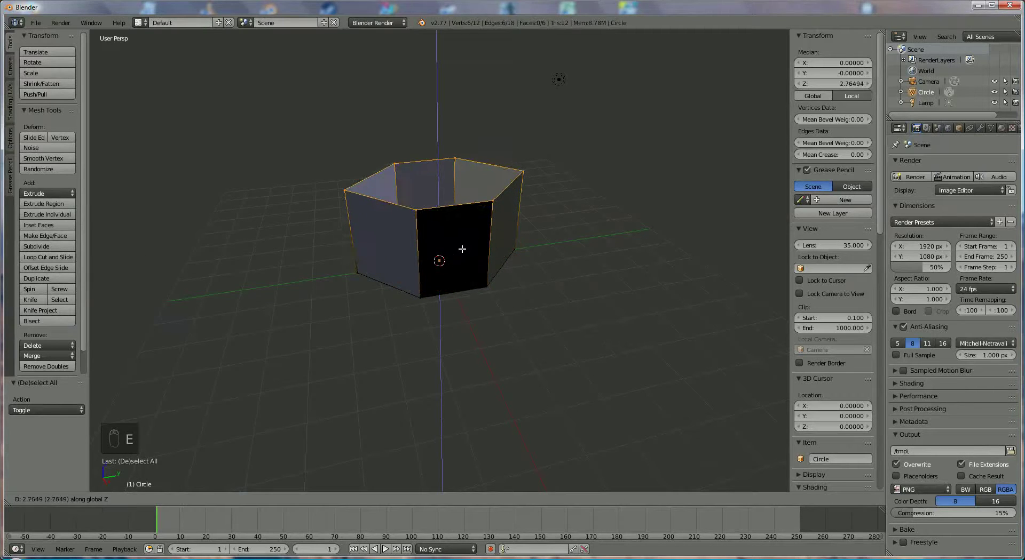
click(462, 248)
key(s)
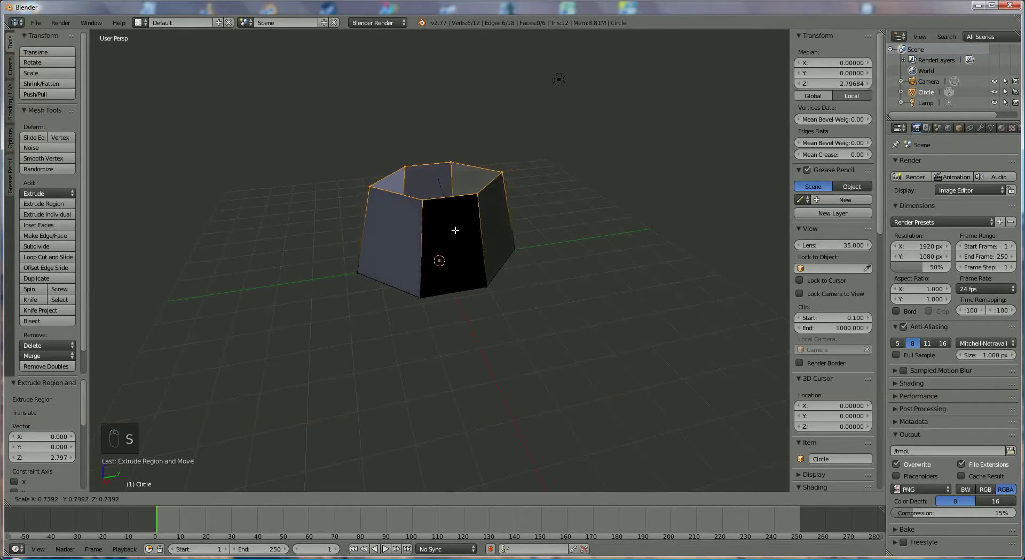
click(455, 230)
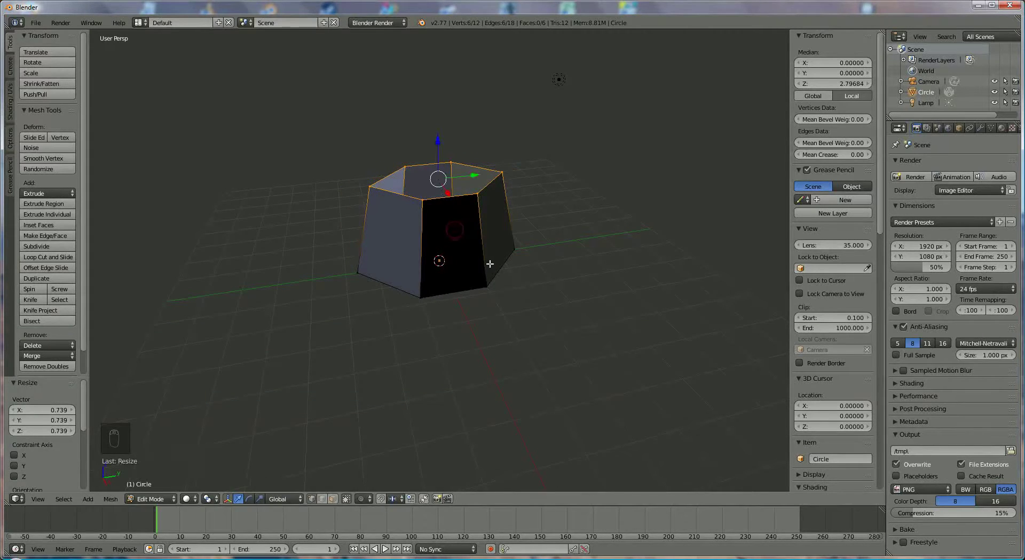
Step: Extrude the upper rim inward at a scale of about 0.43 and fill the remaining hole with a face
mouse_move(487, 262)
middle_down()
mouse_move(512, 296)
mouse_move(495, 280)
middle_up()
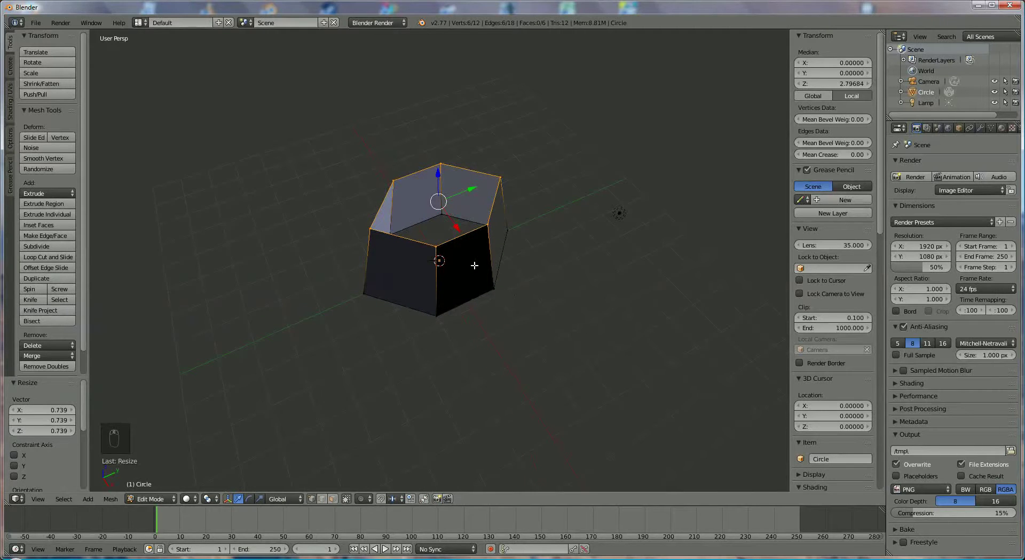
key(e)
key(s)
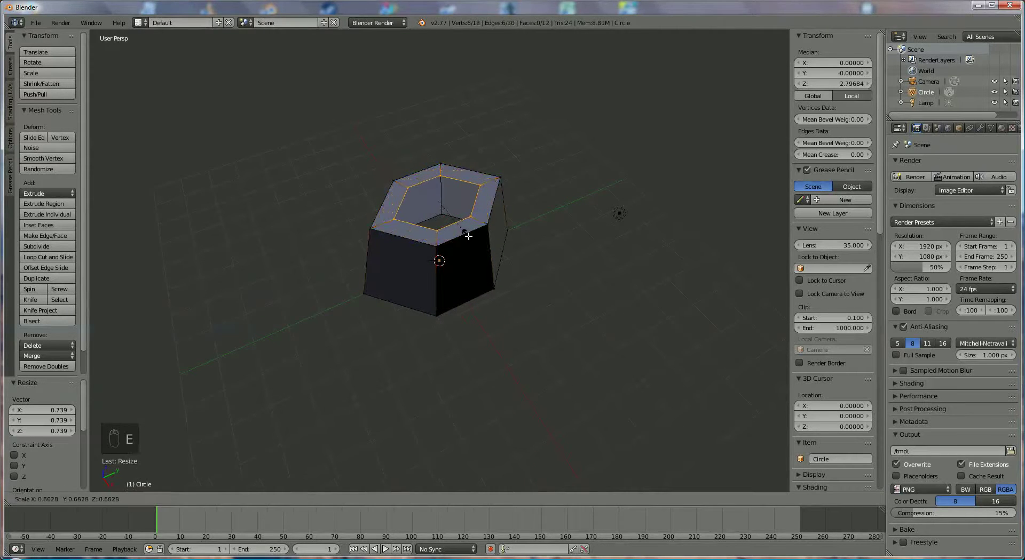
click(462, 220)
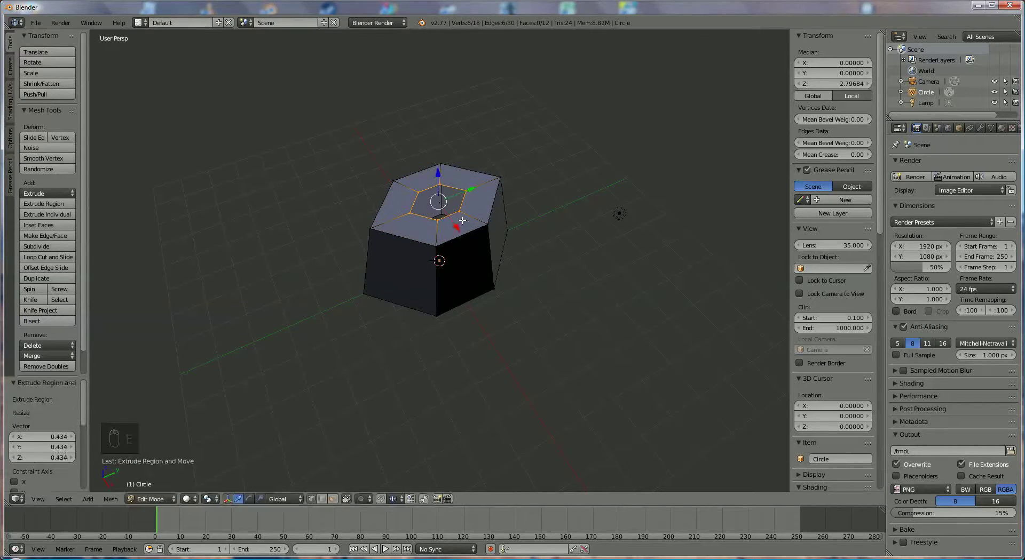
key(f)
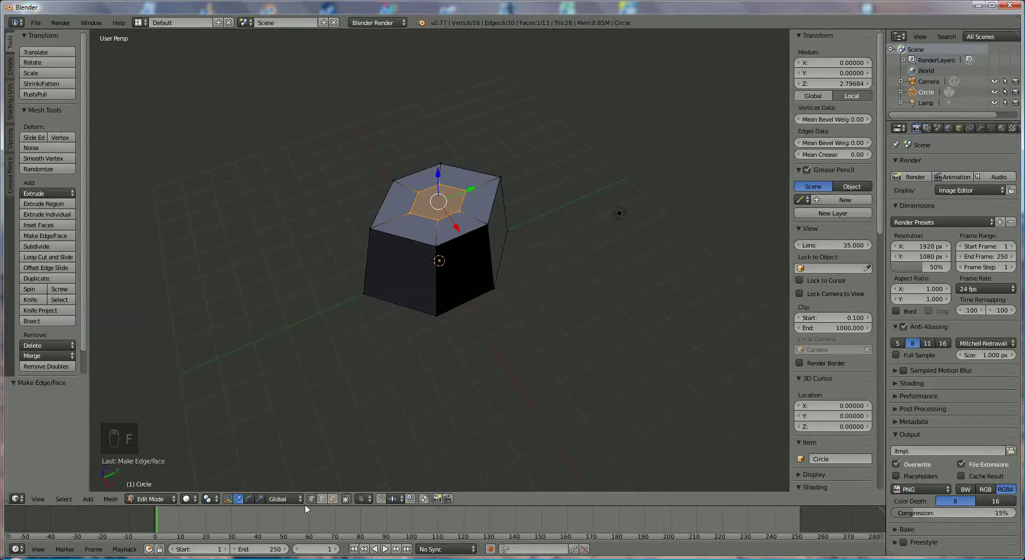
Step: In edge select mode, select the bottom edge loop and extrude it outward at a scale of about 1.37
click(323, 500)
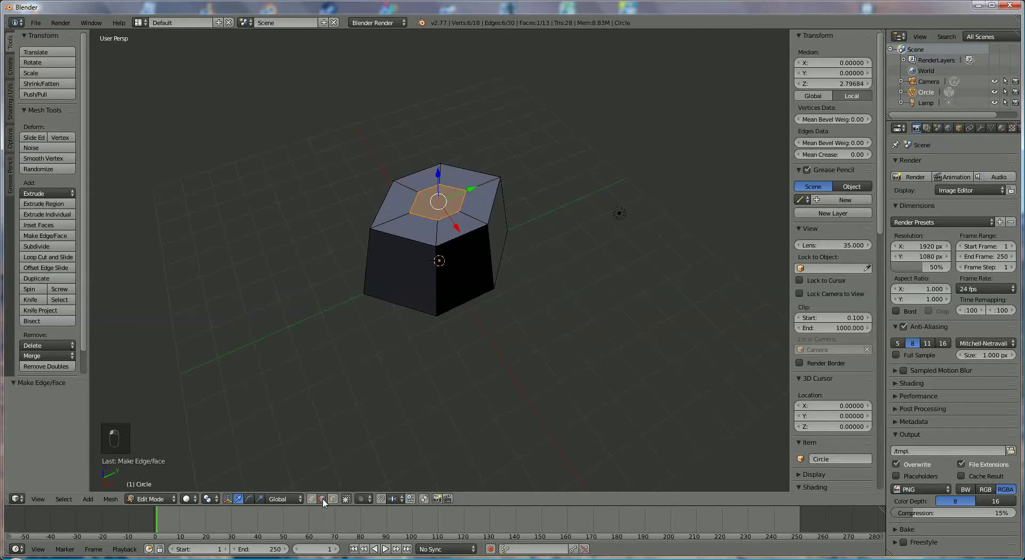
right_click(416, 309)
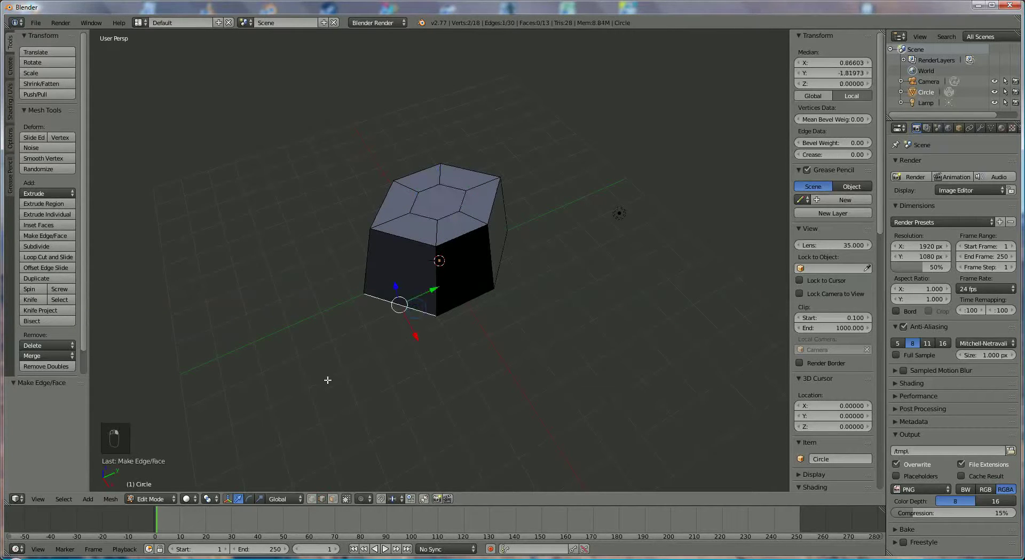
alt+right_click(467, 304)
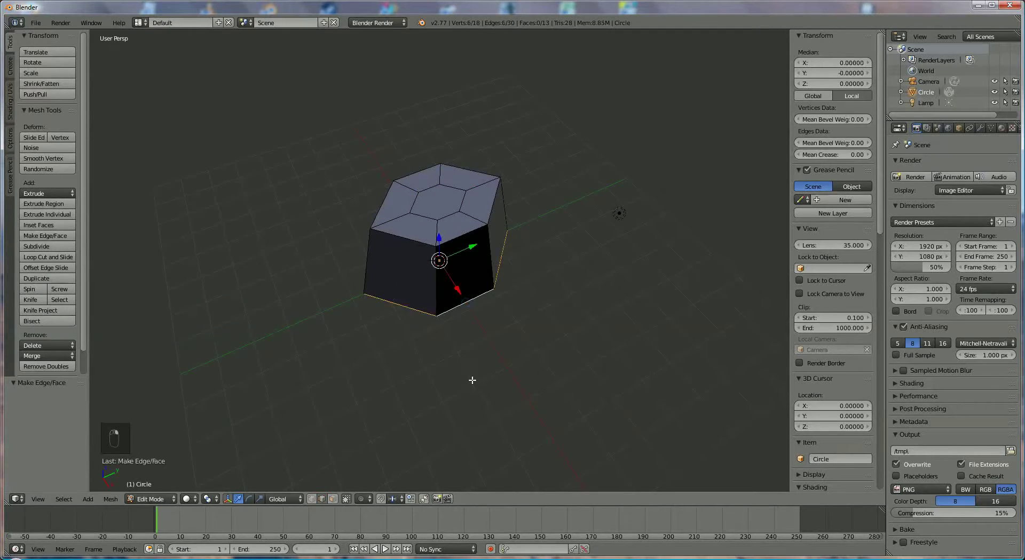
key(e)
key(s)
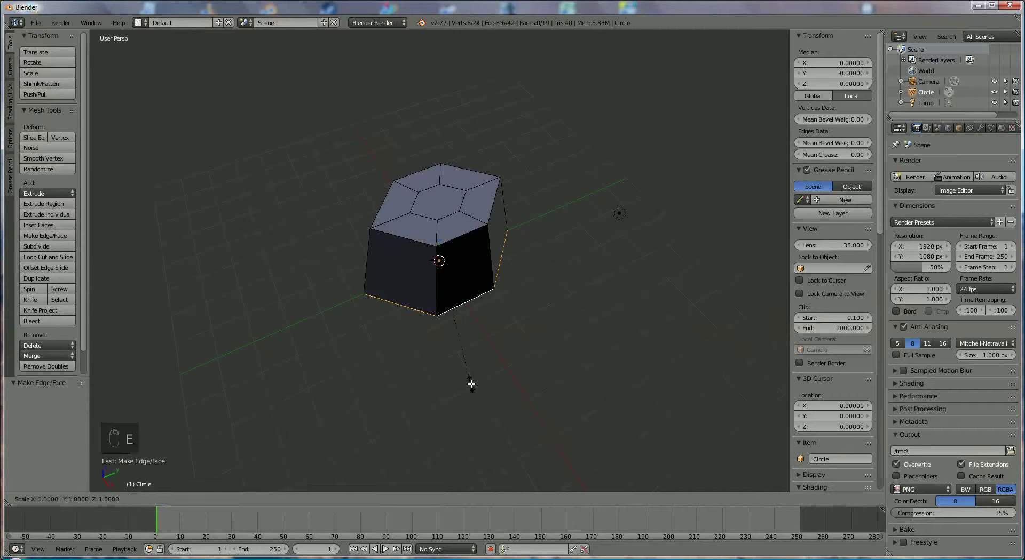
click(501, 424)
Step: Extrude the outer bottom loop outward again at a scale of about 1.7 to form the wide brim
key(e)
key(s)
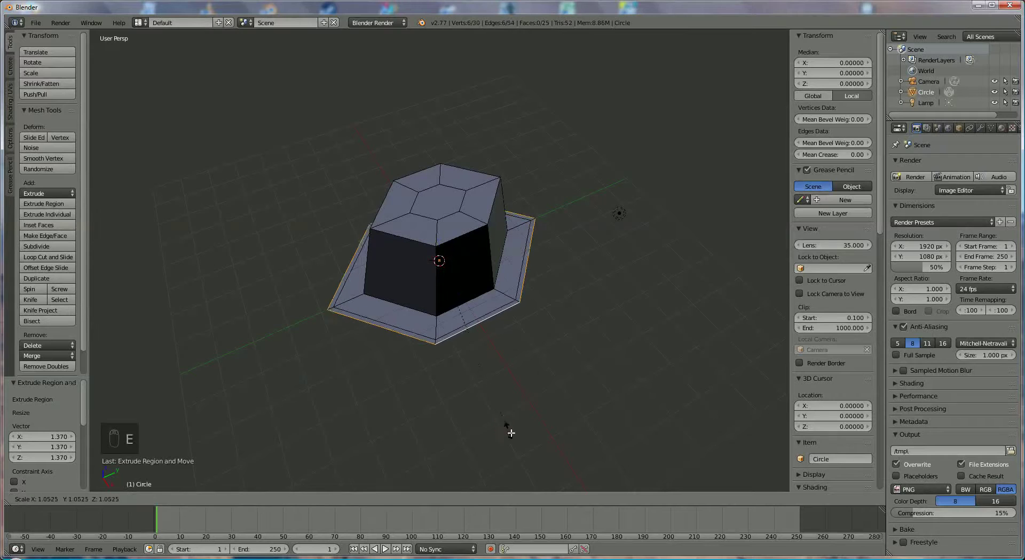
click(592, 44)
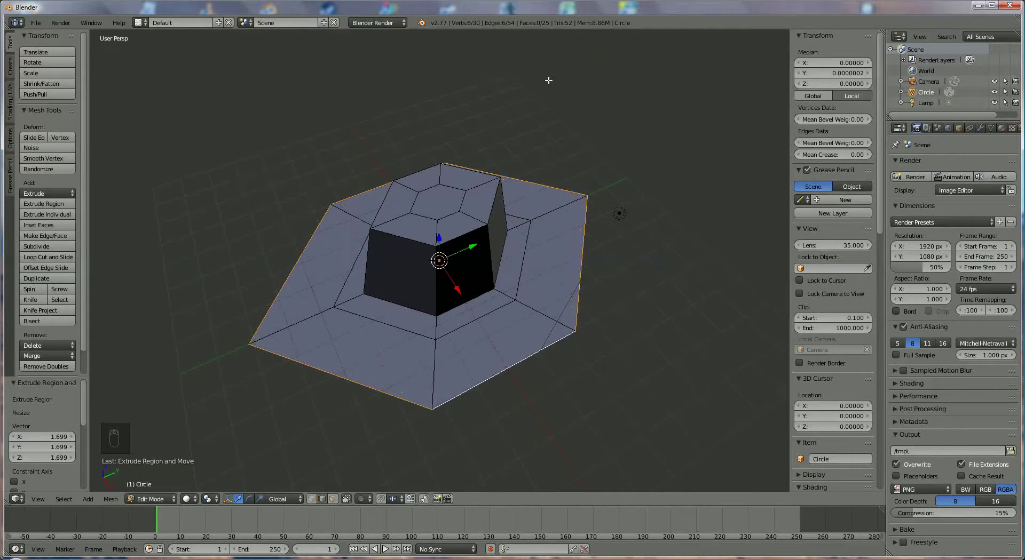
Step: Add a Subdivision Surface modifier to the hat with 3 view and 3 render subdivisions
middle_drag(447, 187, 492, 154)
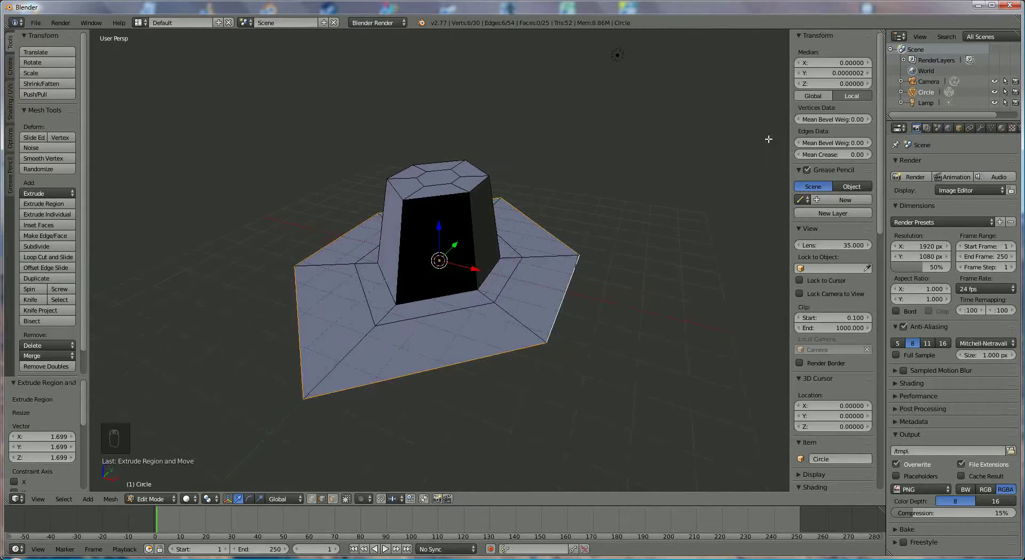
click(981, 128)
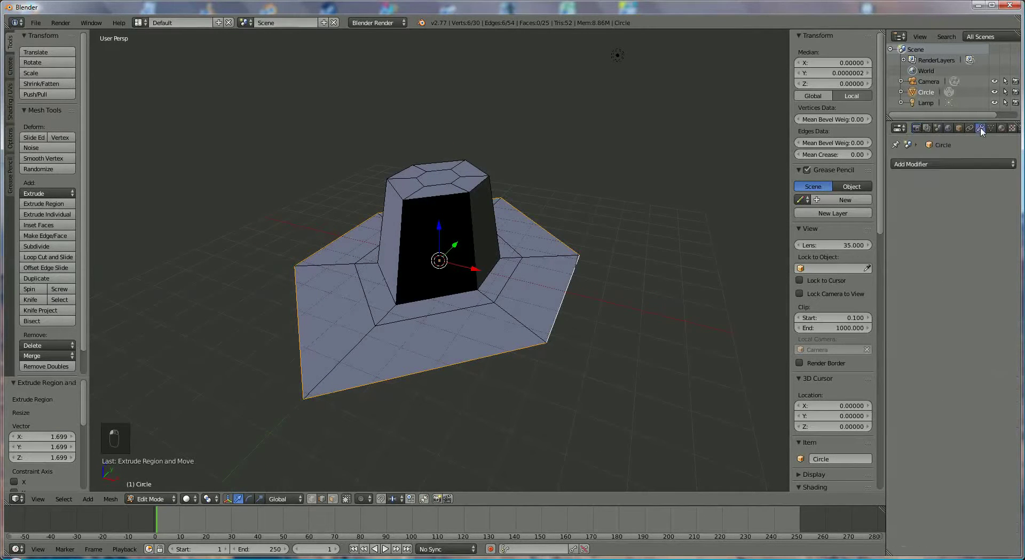
click(961, 165)
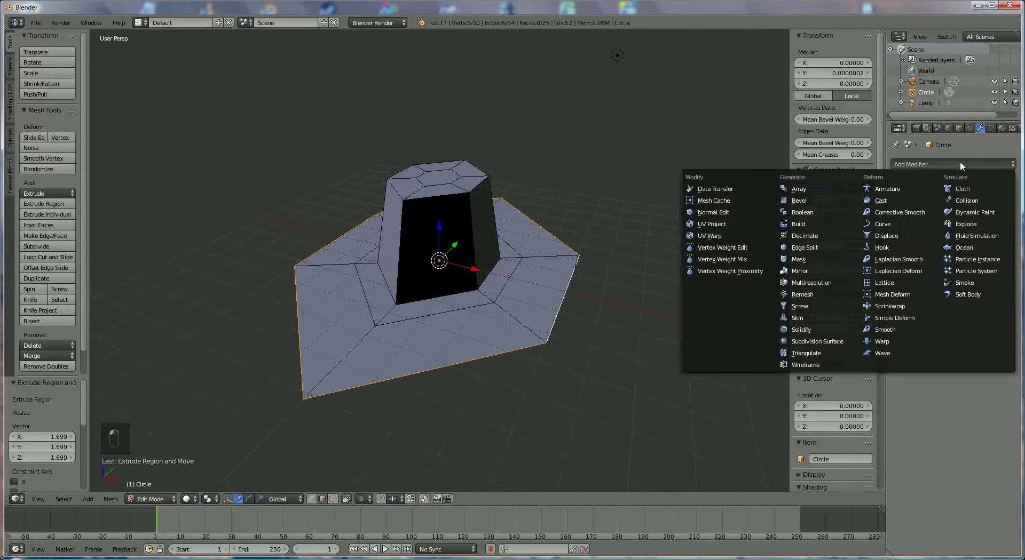
click(831, 343)
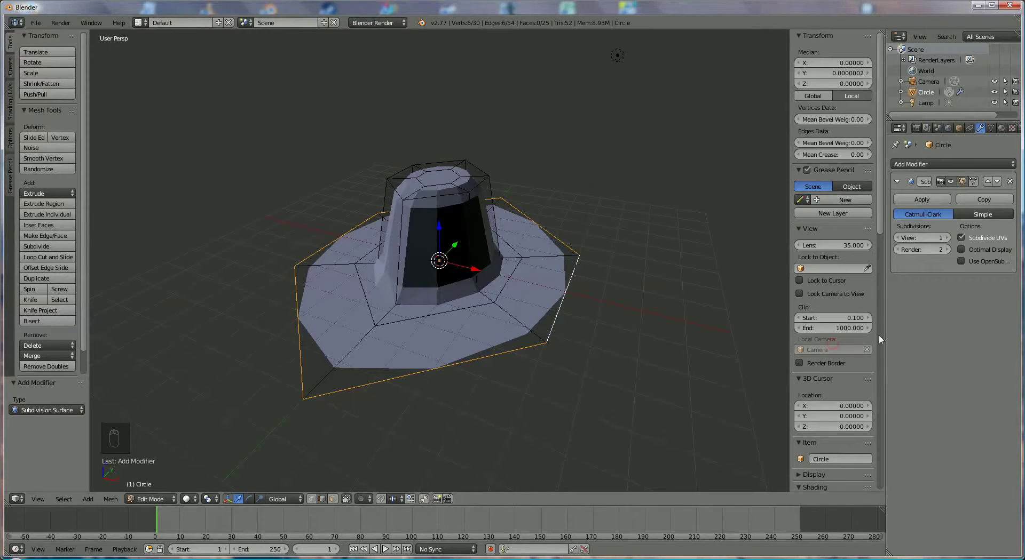
click(947, 238)
click(947, 238)
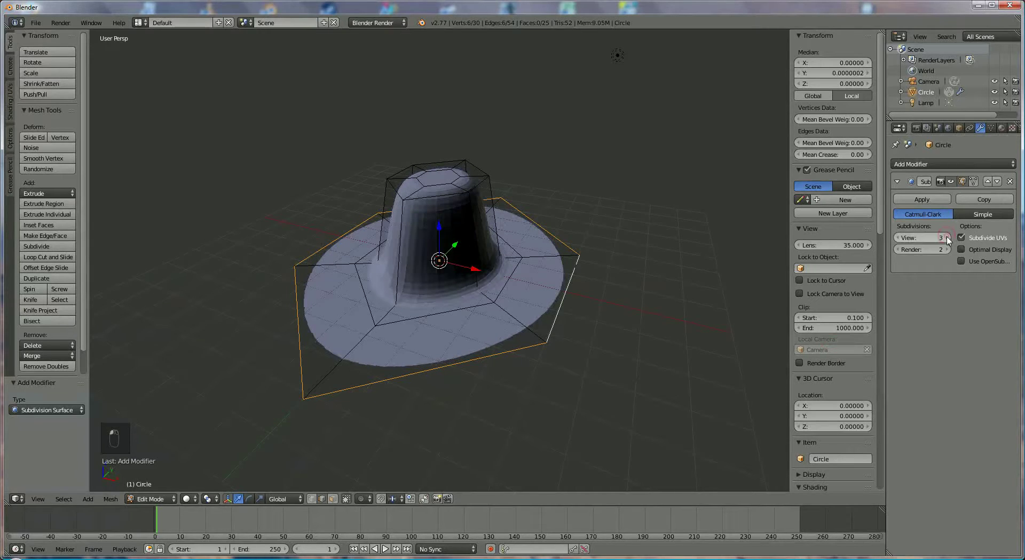
click(948, 249)
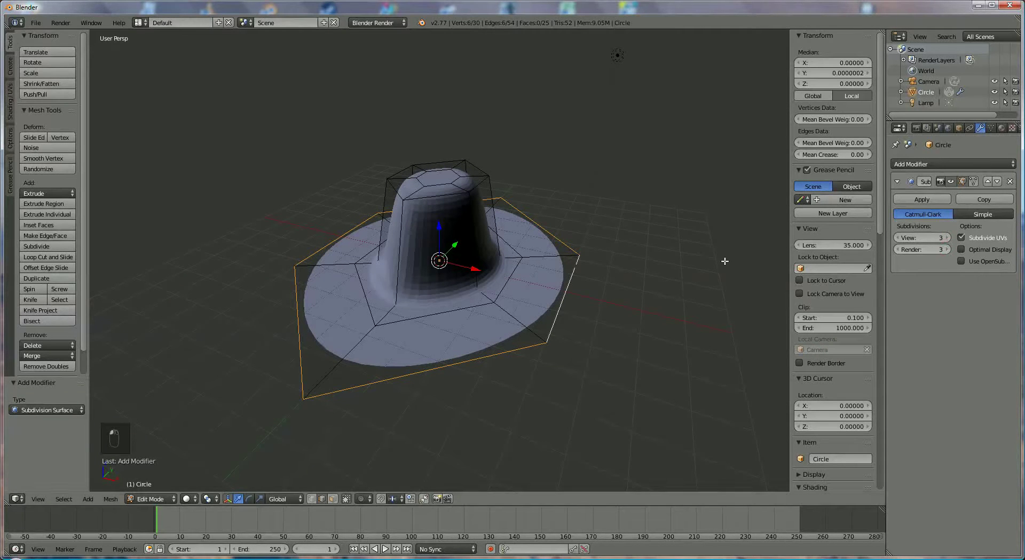
Step: Select the two opposite outer brim edges on the X sides and raise them about 0.75 along Z
mouse_move(653, 298)
middle_down()
mouse_move(680, 274)
mouse_move(680, 302)
mouse_move(668, 298)
middle_up()
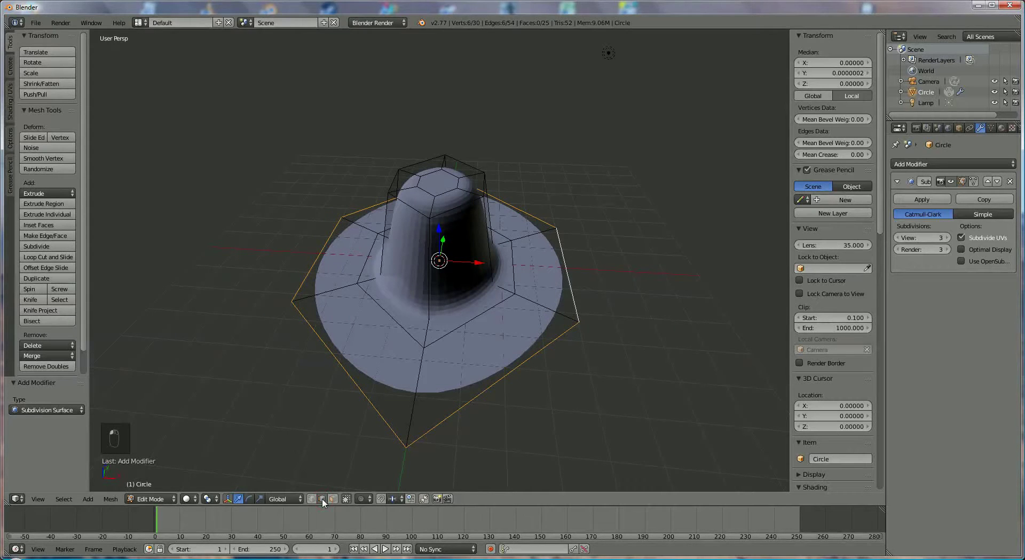
right_click(310, 270)
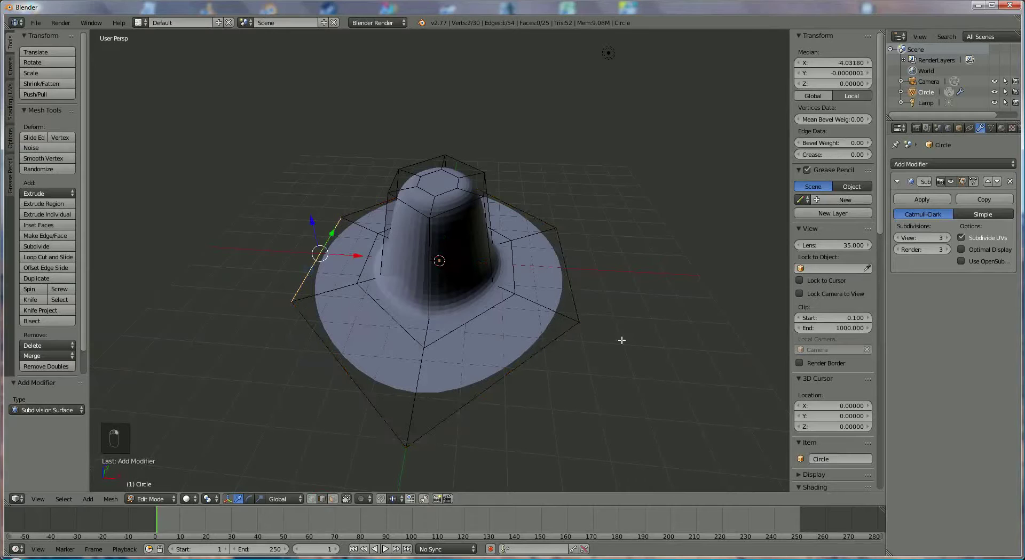
shift+right_click(570, 275)
middle_drag(533, 375, 524, 324)
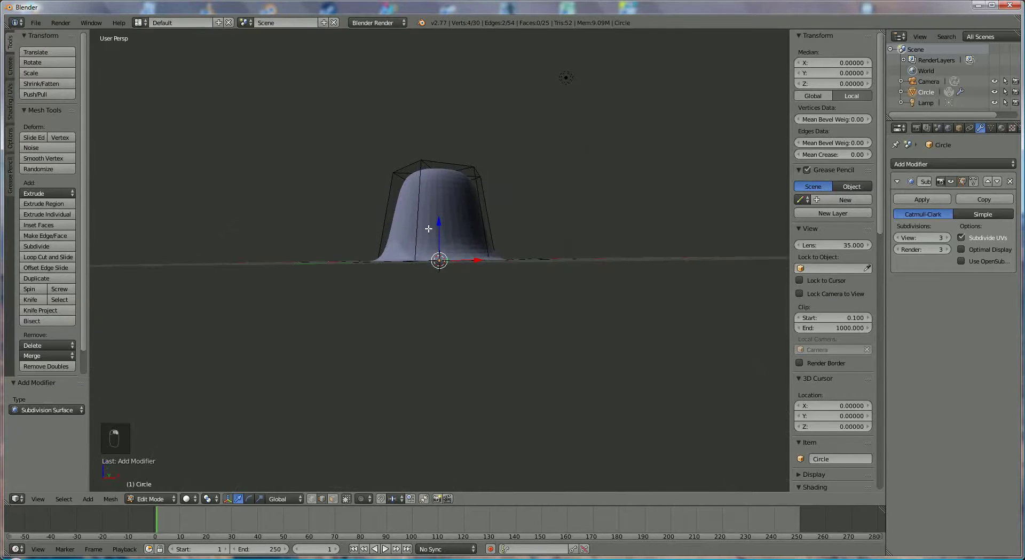
key(g)
key(z)
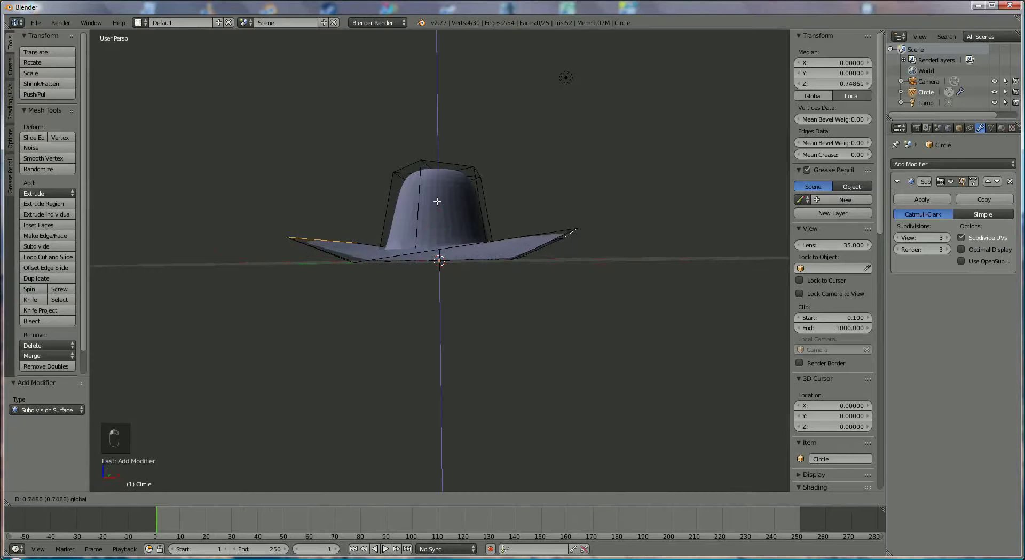
click(453, 245)
Step: Raise the two side brim edges another 0.49 or so along Z and scale them to about 0.895
middle_drag(453, 245, 470, 273)
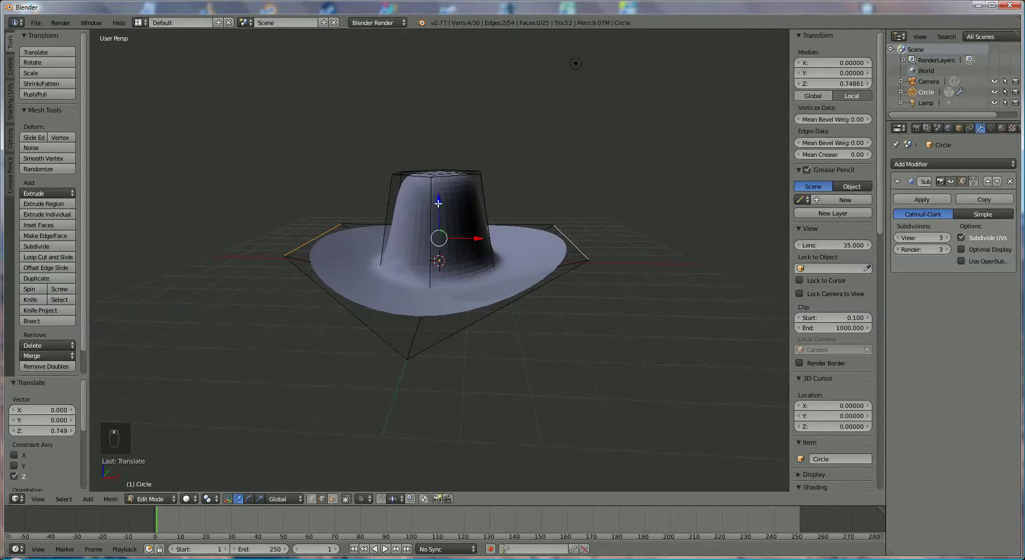
key(g)
key(z)
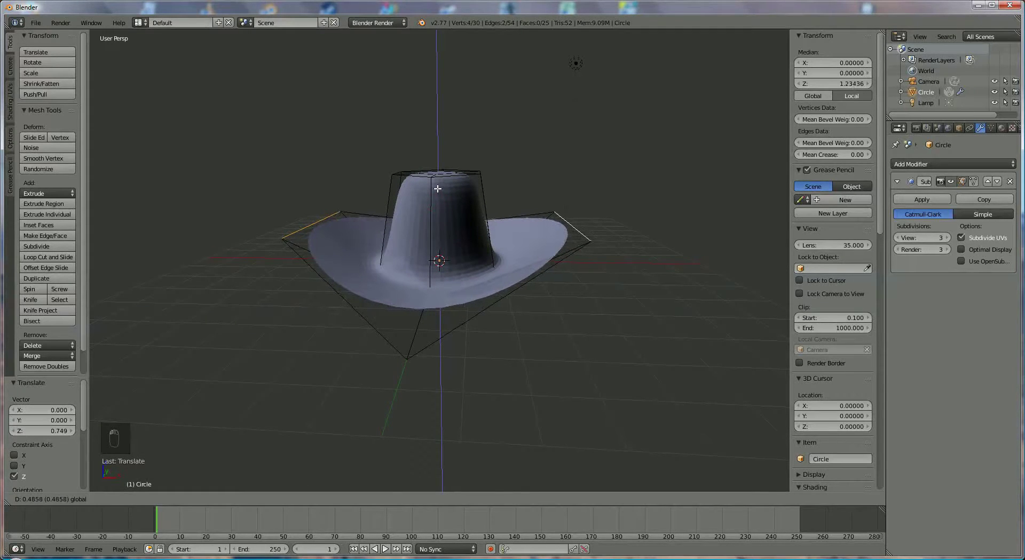
click(499, 299)
middle_drag(498, 300, 510, 370)
key(s)
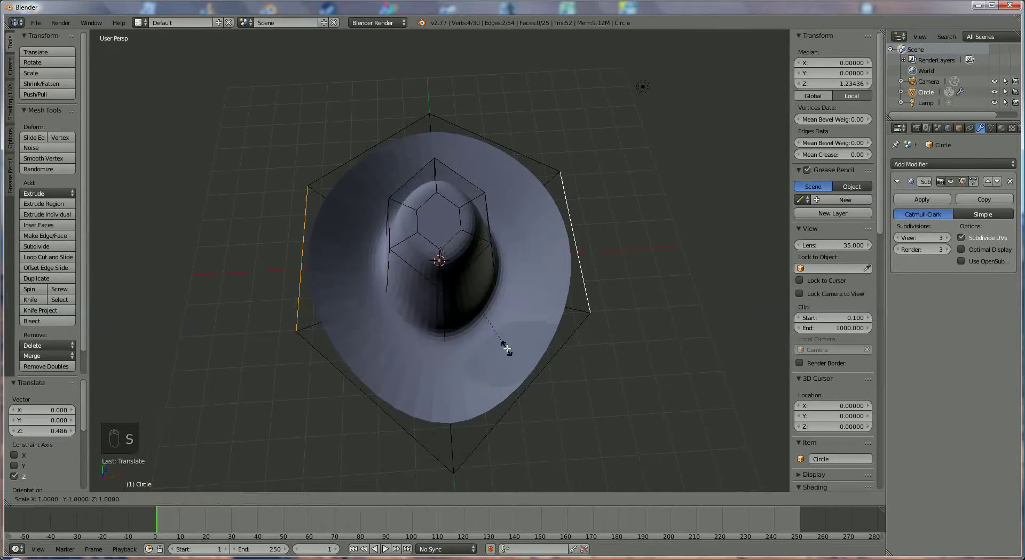
click(472, 350)
middle_drag(465, 327, 742, 265)
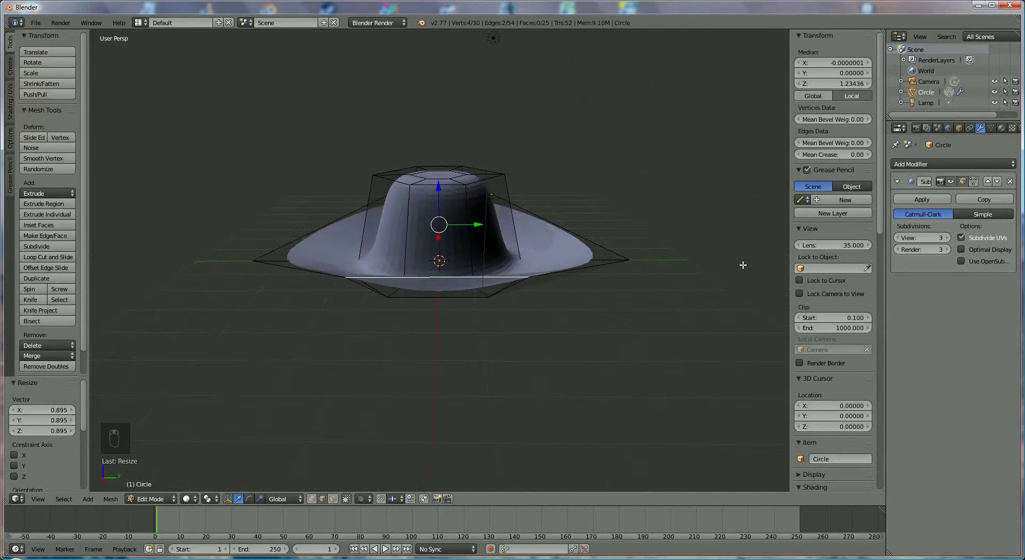
right_click(619, 265)
key(r)
right_click(640, 300)
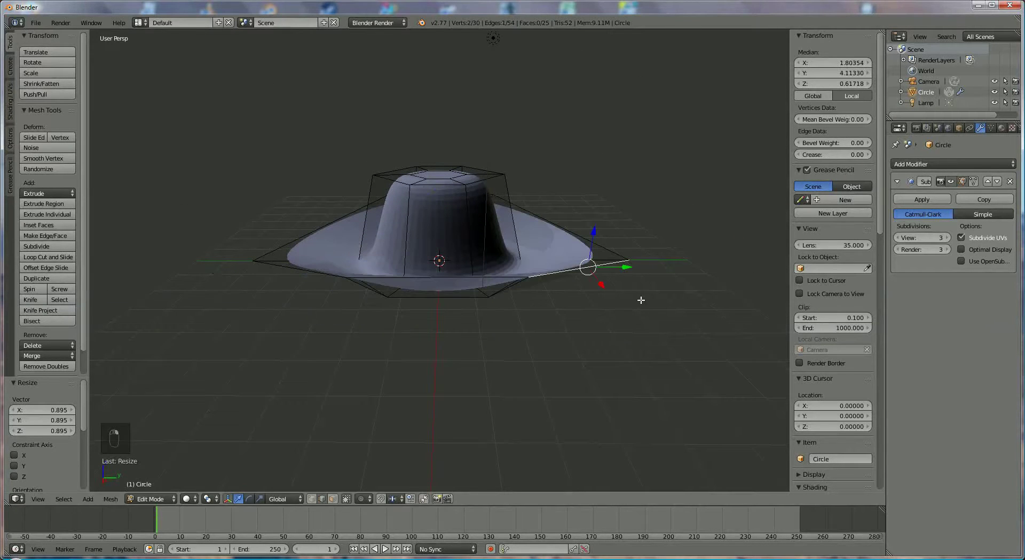
Step: In vertex select mode, select the two brim tip vertices at opposite Y ends and lower them about 1.07 along Z
click(312, 499)
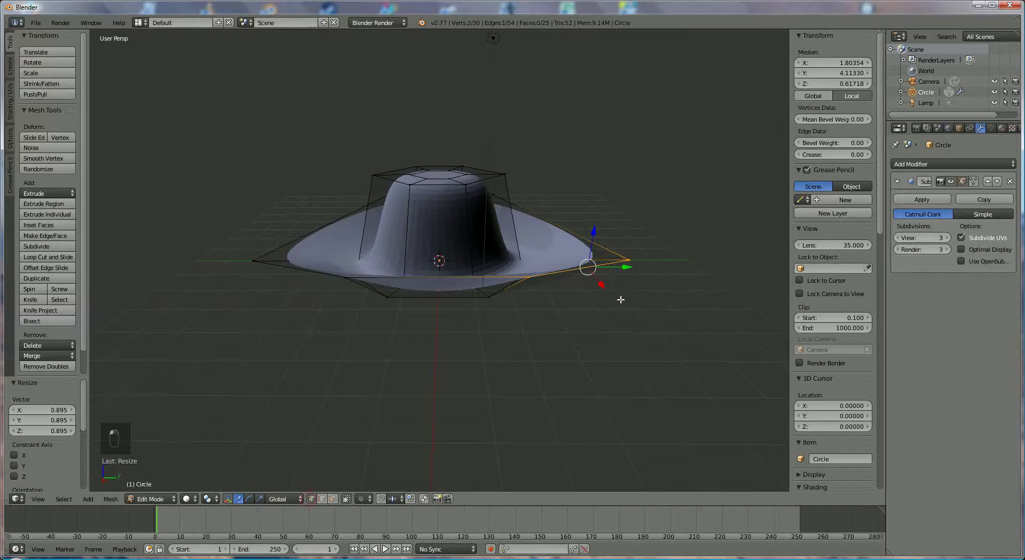
mouse_move(625, 271)
right_down()
mouse_move(630, 286)
mouse_move(544, 366)
mouse_move(639, 263)
right_up()
key(Escape)
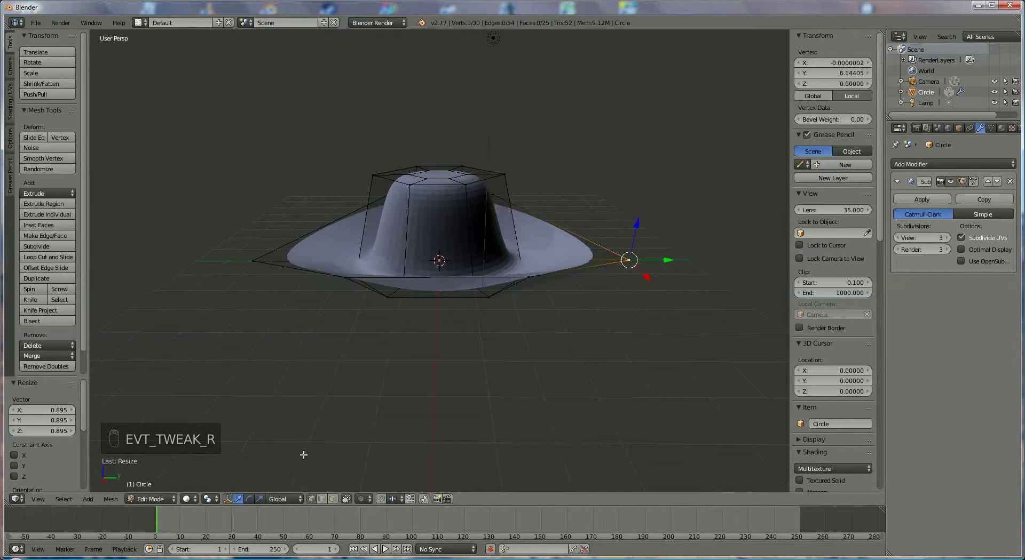
shift+right_click(250, 266)
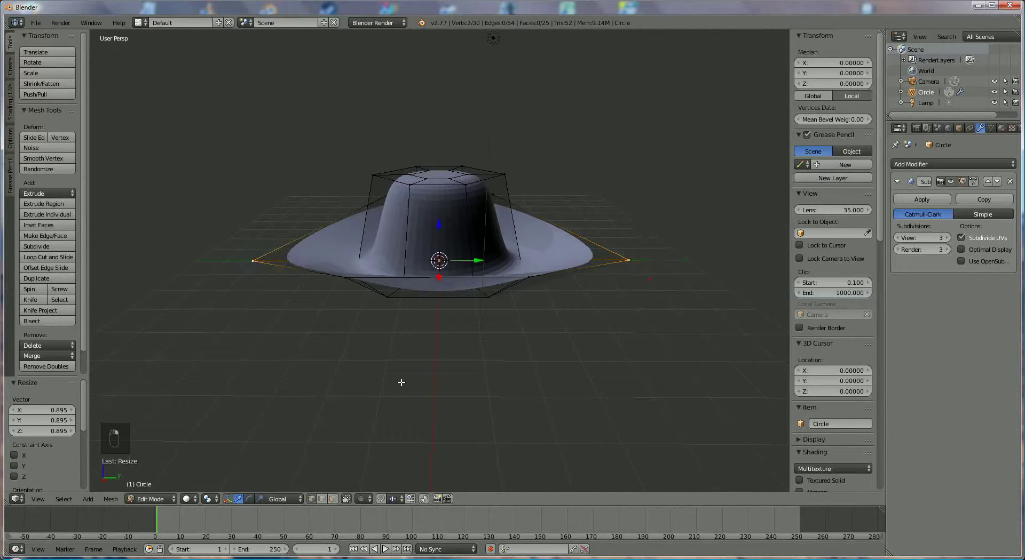
key(g)
key(z)
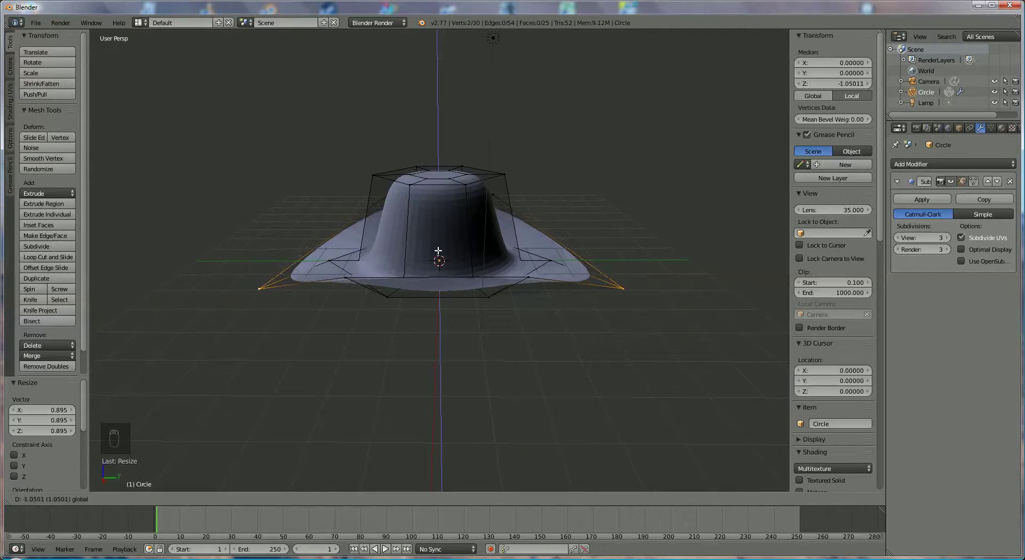
click(438, 247)
Step: In edge select mode, select only the six edges around the crown's base and scale them to about 0.893
middle_drag(438, 246, 455, 108)
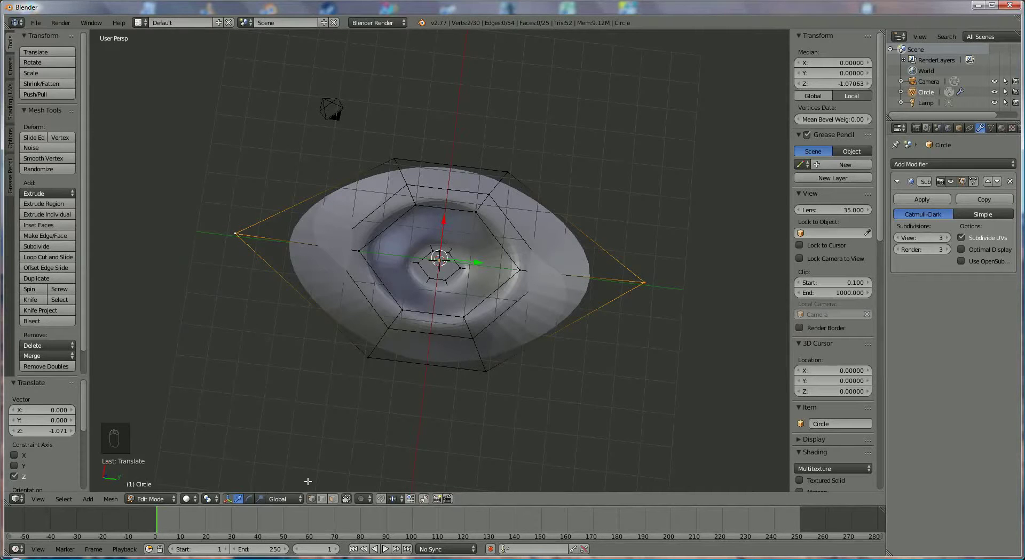
key(a)
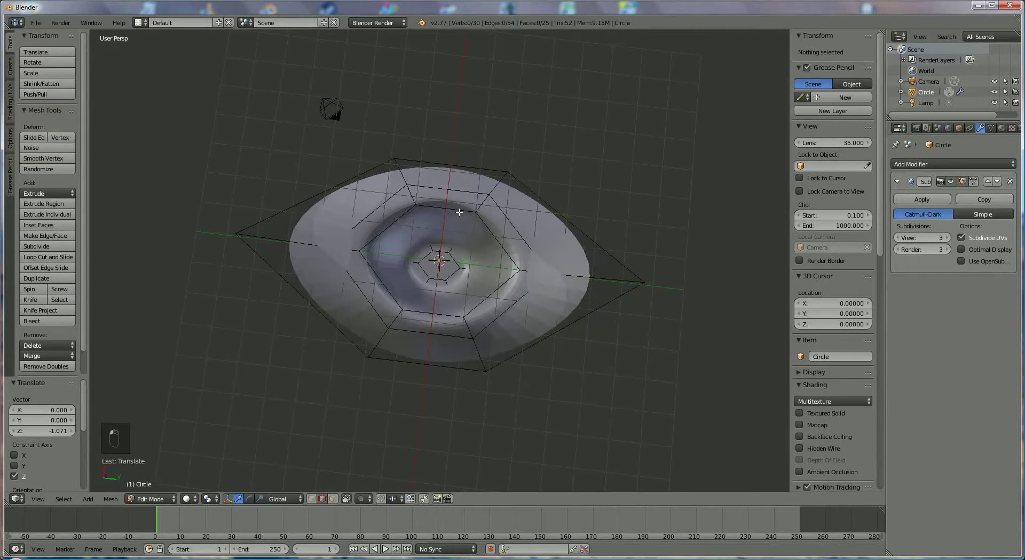
right_click(458, 212)
shift+right_click(400, 219)
shift+right_click(390, 289)
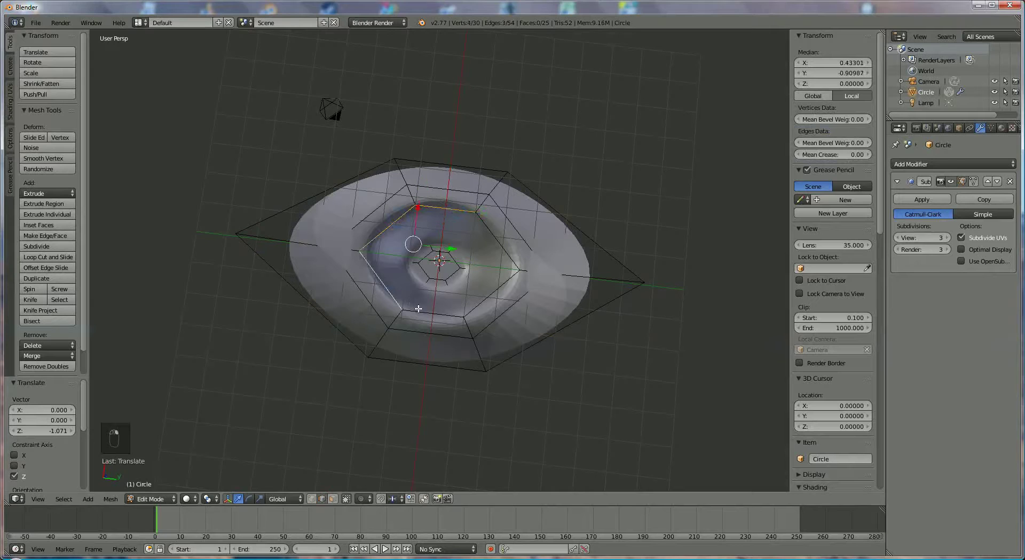
shift+right_click(418, 311)
shift+right_click(482, 297)
shift+right_click(504, 251)
key(s)
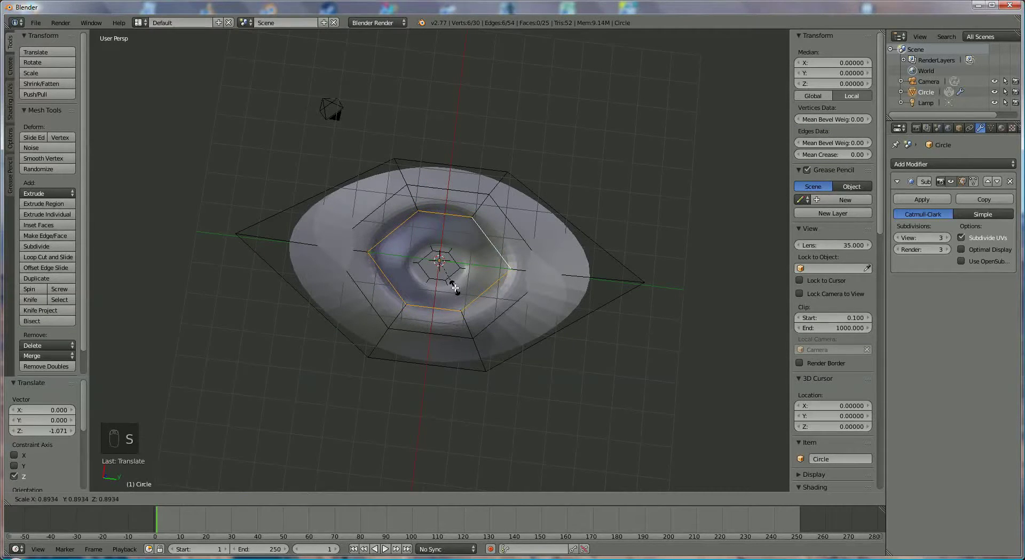
click(455, 289)
Step: Select the six edges of the small hexagon on top of the crown and lower them about 0.69 along Z
middle_drag(450, 251, 448, 206)
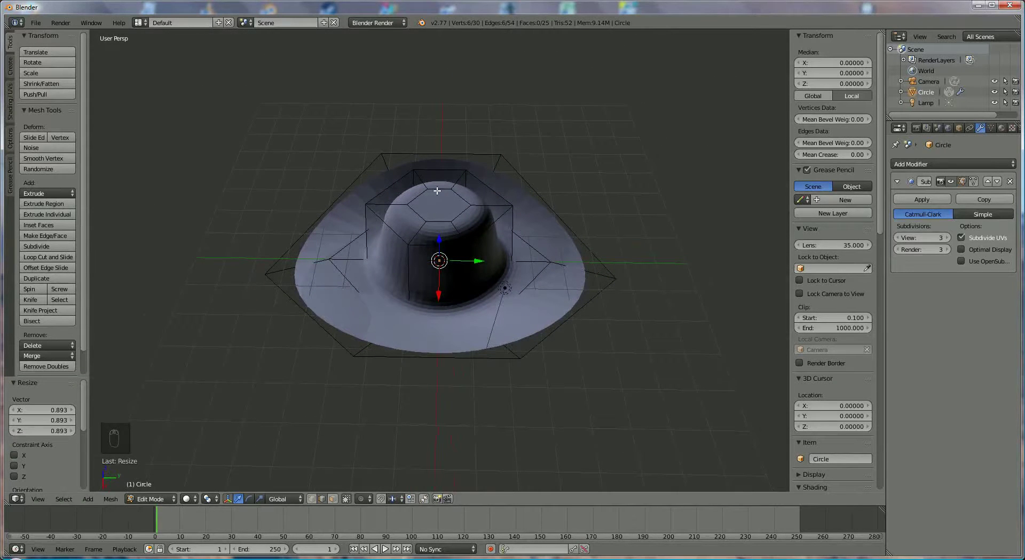
right_click(437, 190)
shift+right_click(416, 197)
shift+right_click(416, 213)
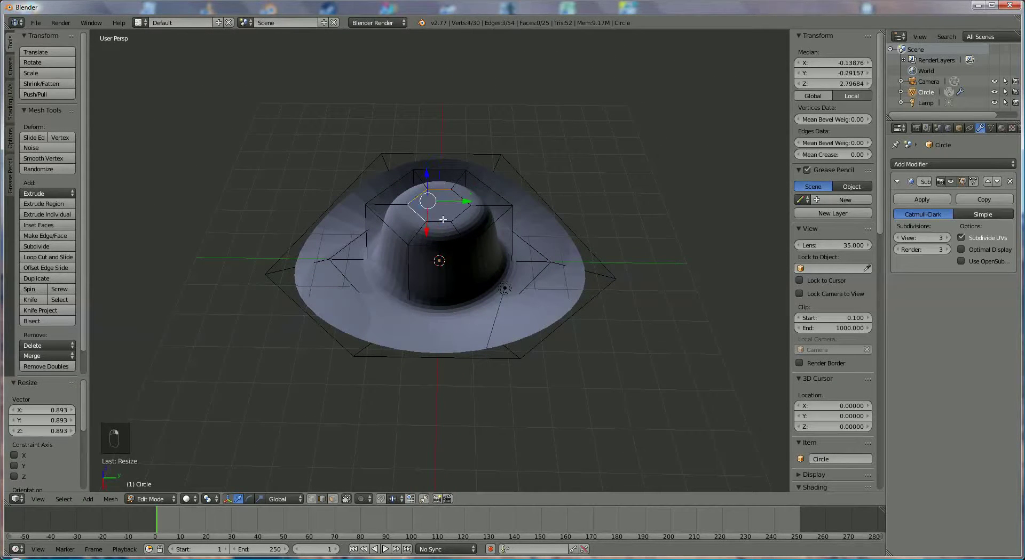
shift+right_click(437, 221)
shift+right_click(459, 199)
shift+right_click(459, 199)
middle_drag(420, 218, 434, 157)
drag(439, 131, 441, 158)
Step: Add three horizontal loop cuts around the crown's wall and slide them fully down to its base
middle_drag(441, 158, 505, 217)
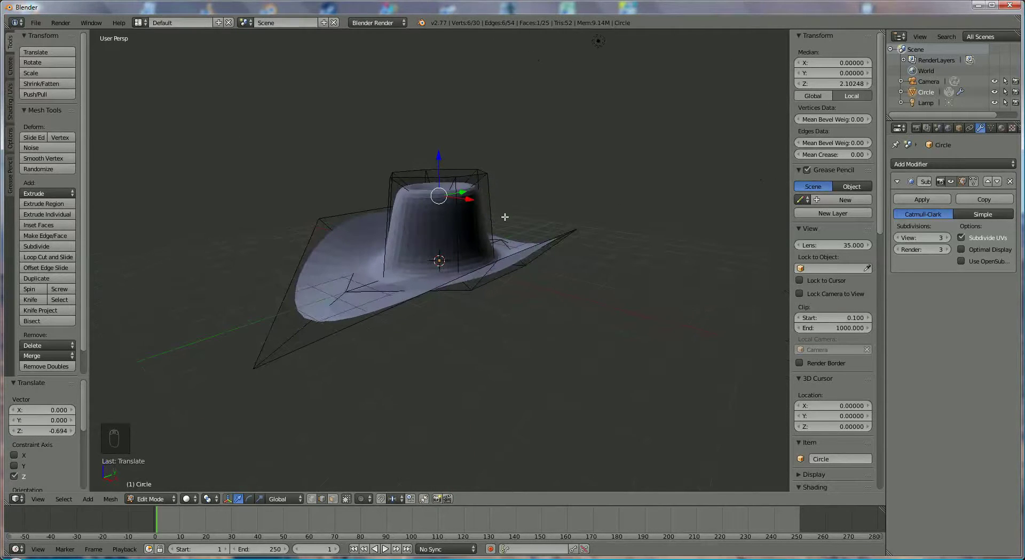
scroll(505, 218, up, 2)
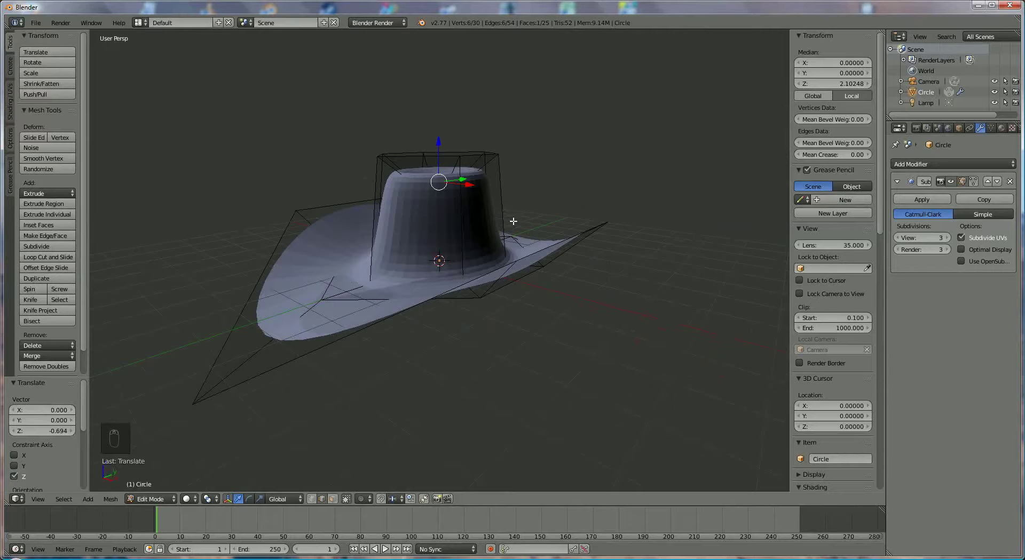
key(ctrl+r)
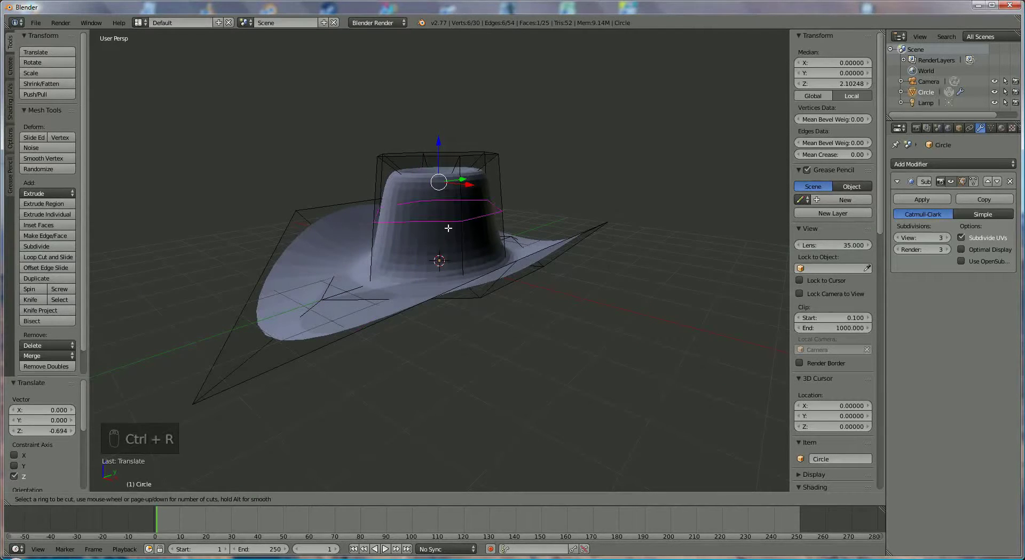
scroll(448, 228, up, 2)
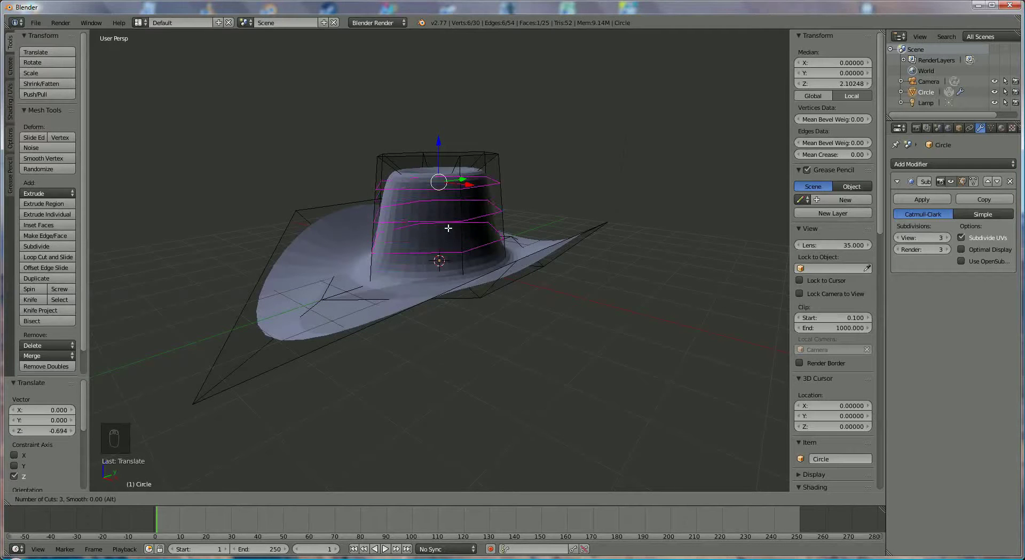
click(448, 232)
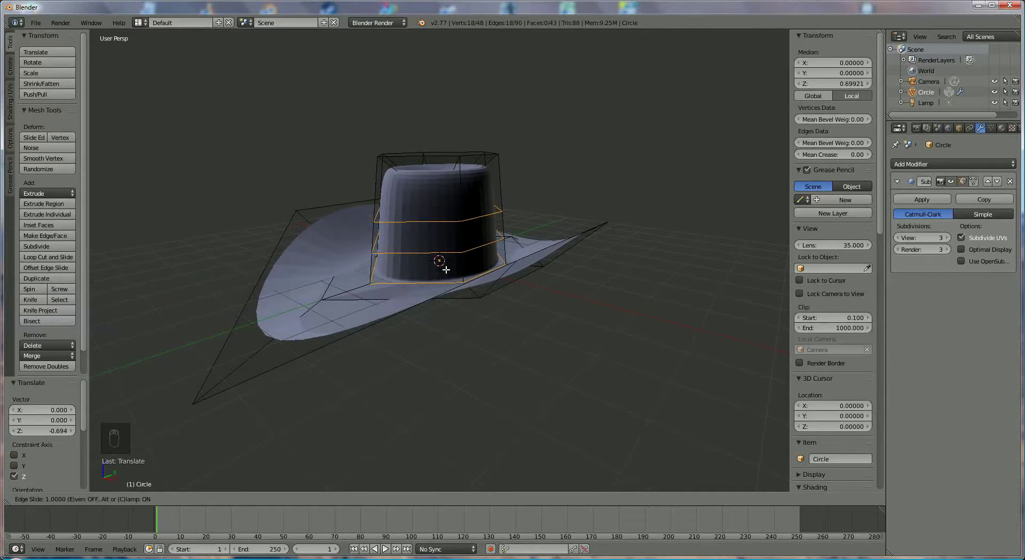
click(446, 270)
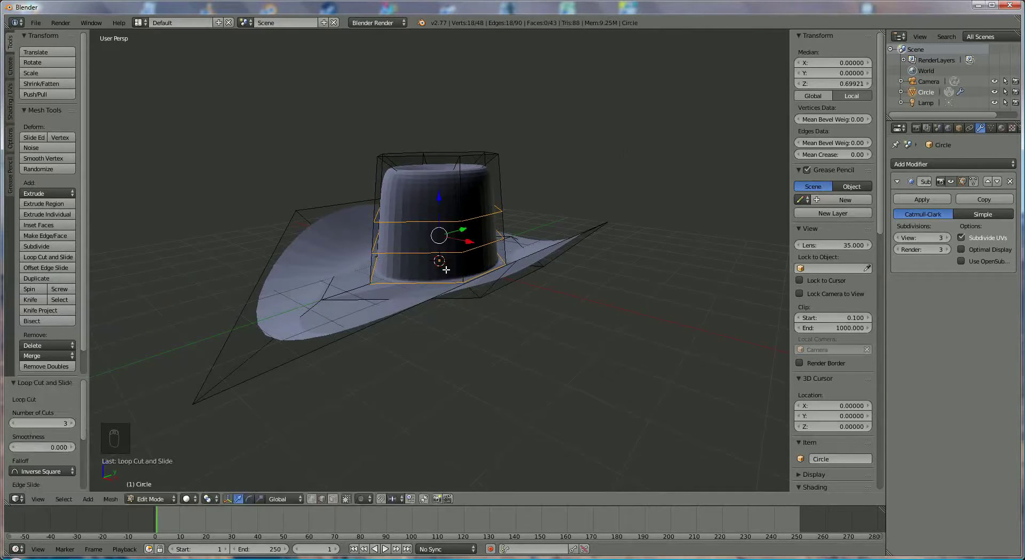
Step: In face select mode, select the lowest ring of six faces around the crown and extrude it outward at a scale of about 1.023
mouse_move(506, 225)
middle_down()
mouse_move(563, 194)
mouse_move(513, 227)
mouse_move(471, 220)
mouse_move(542, 229)
mouse_move(509, 235)
middle_up()
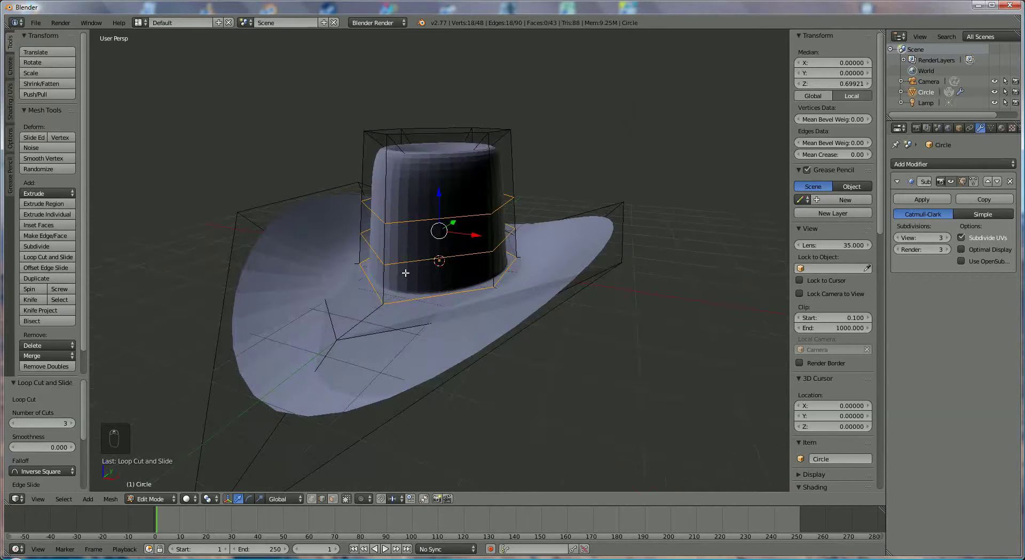
middle_drag(405, 259, 408, 259)
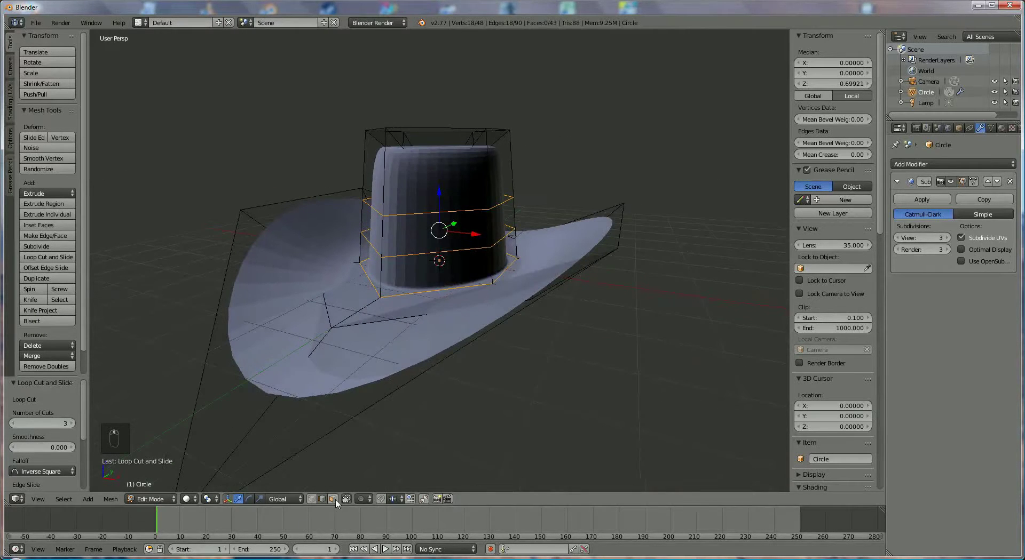
key(a)
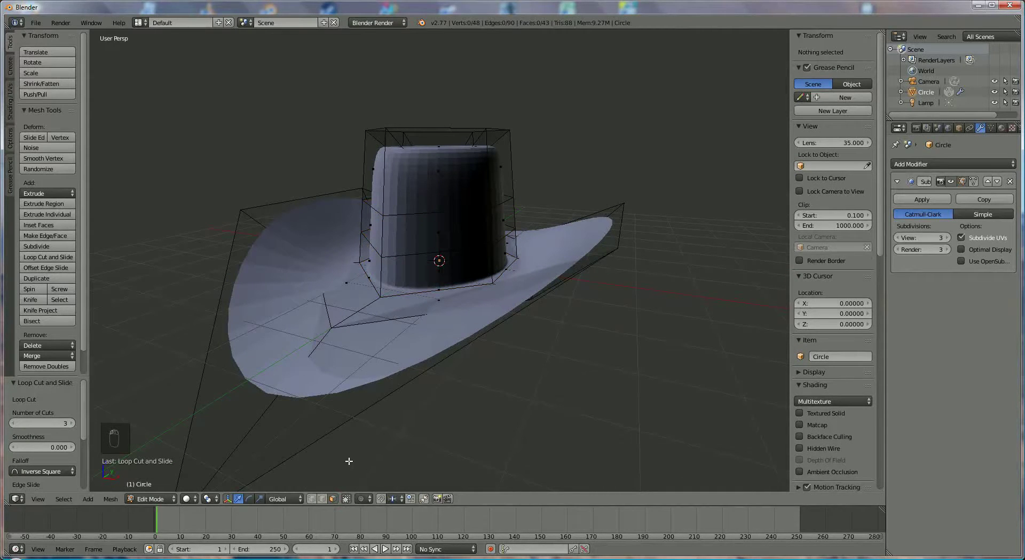
right_click(416, 277)
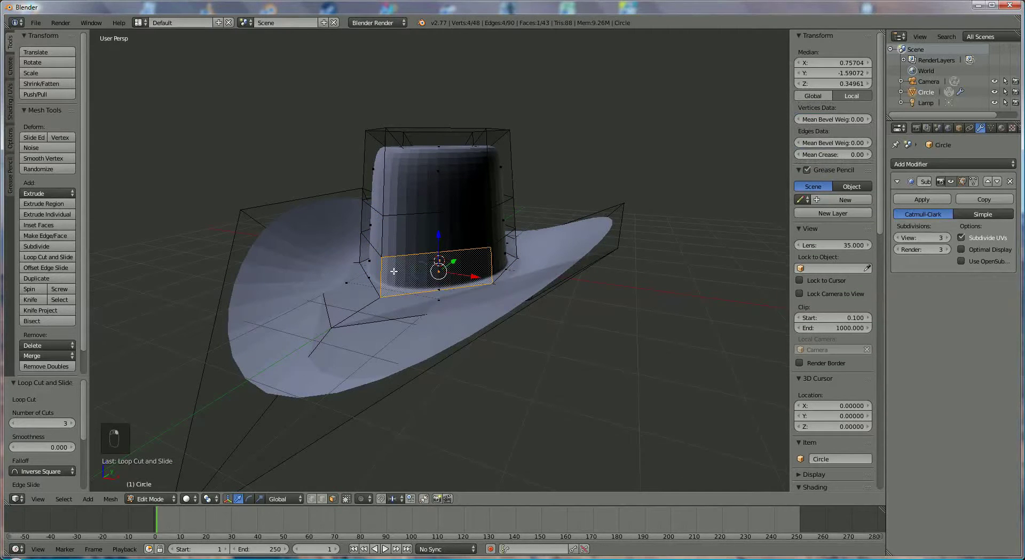
alt+right_click(360, 249)
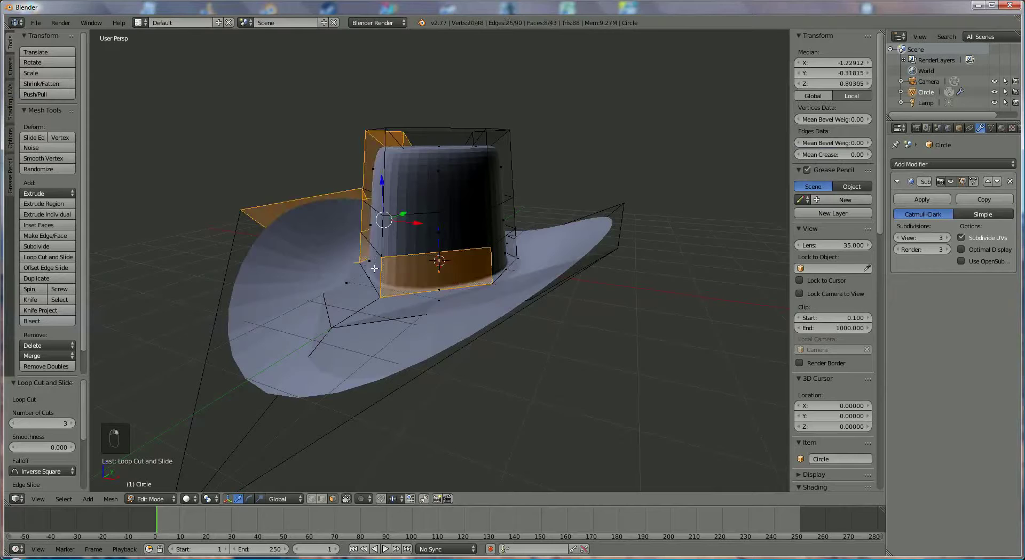
alt+right_click(359, 253)
right_click(394, 276)
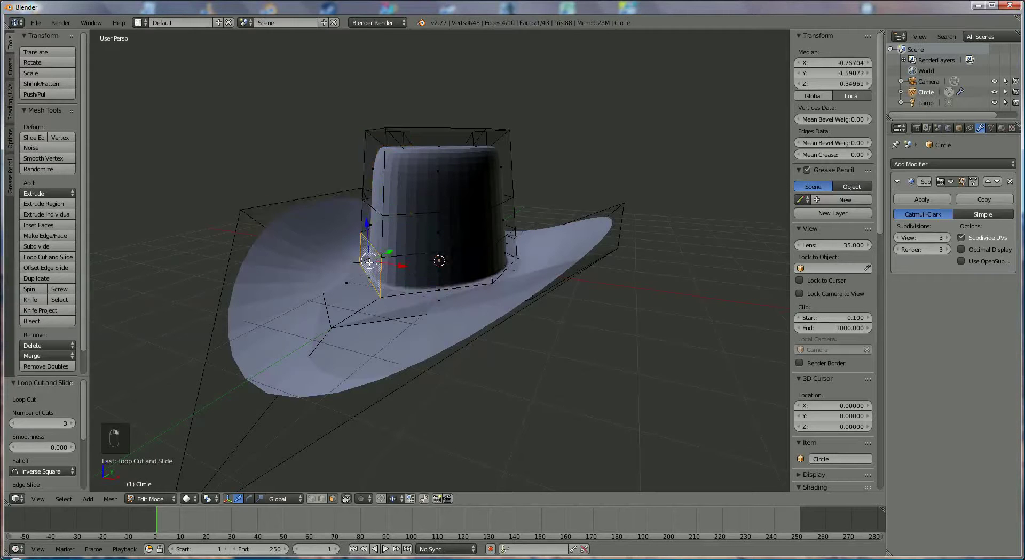
shift+right_click(495, 266)
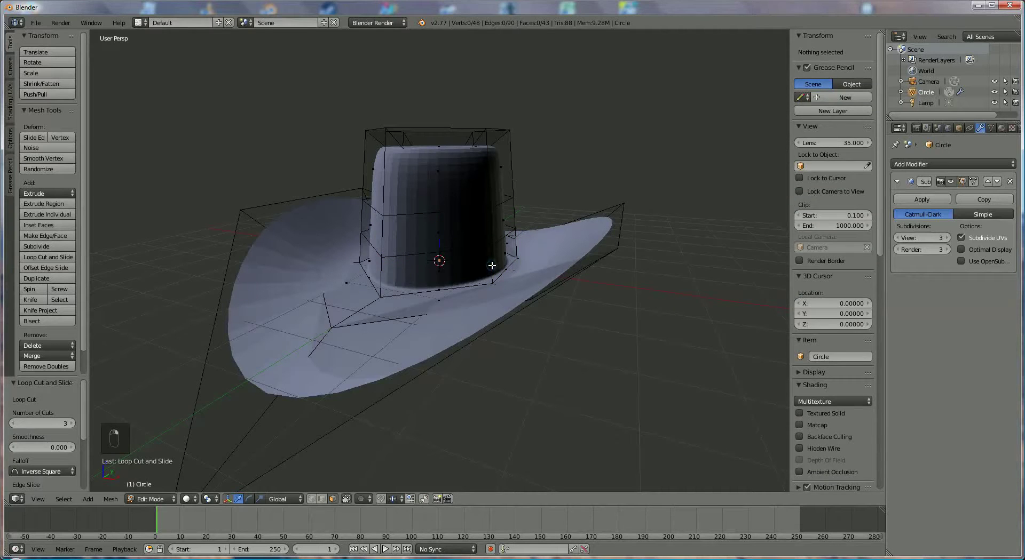
ctrl+right_click(491, 265)
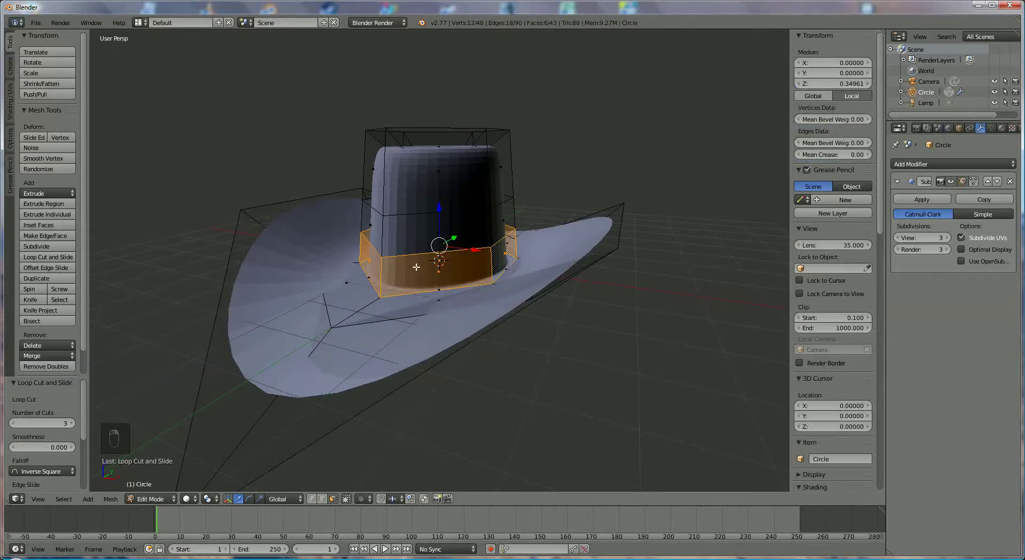
key(e)
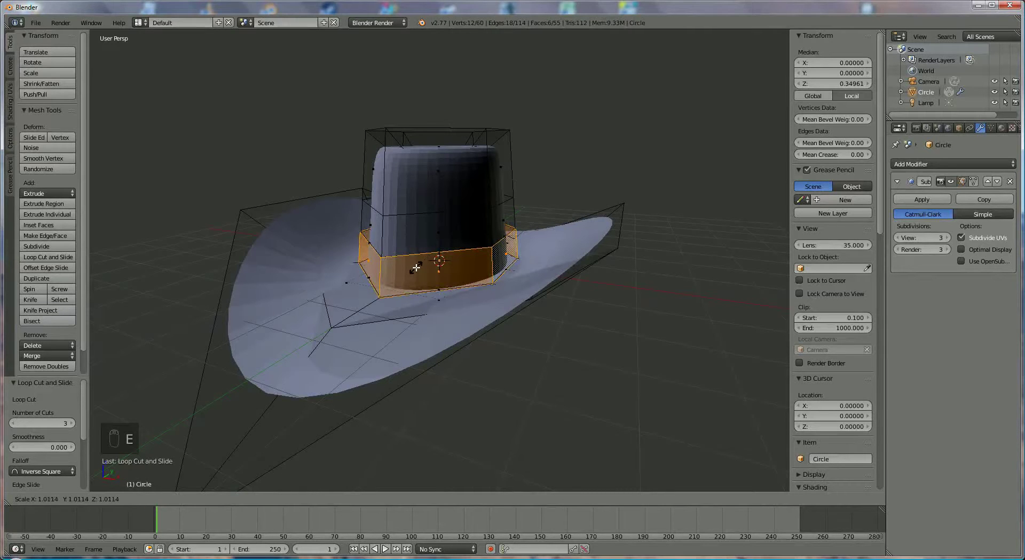
click(415, 268)
middle_drag(436, 275, 425, 300)
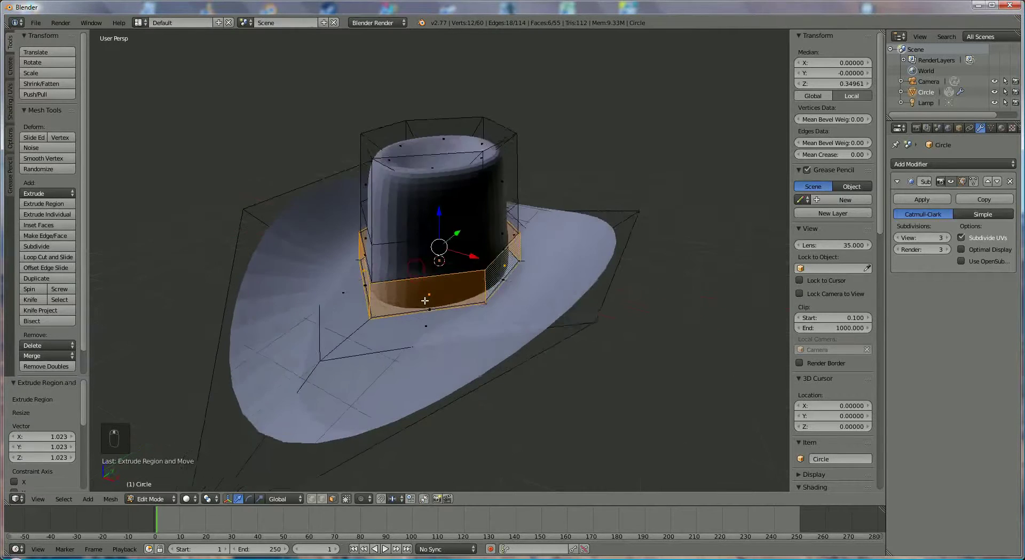
Step: Add a horizontal loop cut around the crown just above the hatband and slide it fully down to the band's upper edge
scroll(424, 300, up, 3)
scroll(401, 249, up, 2)
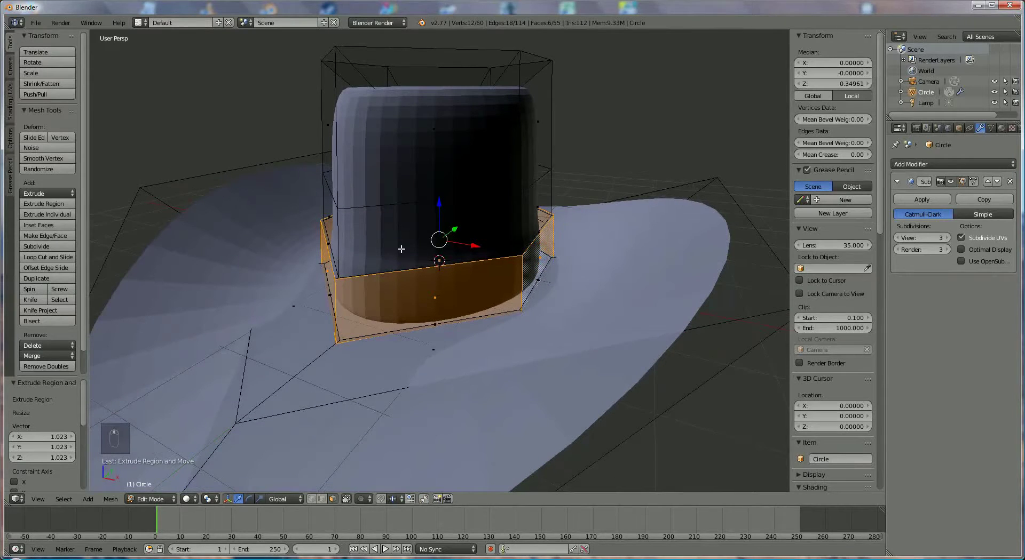
key(ctrl+r)
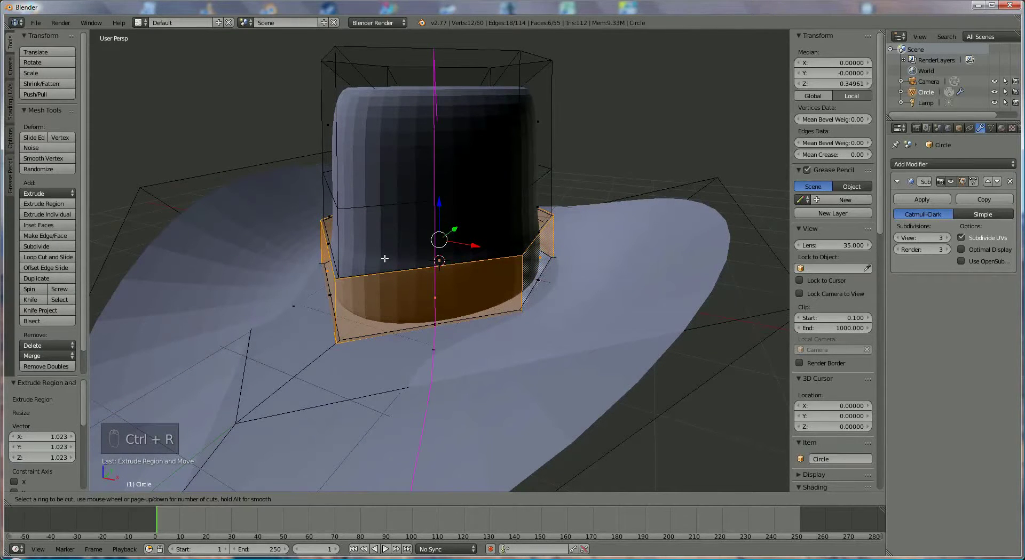
click(345, 241)
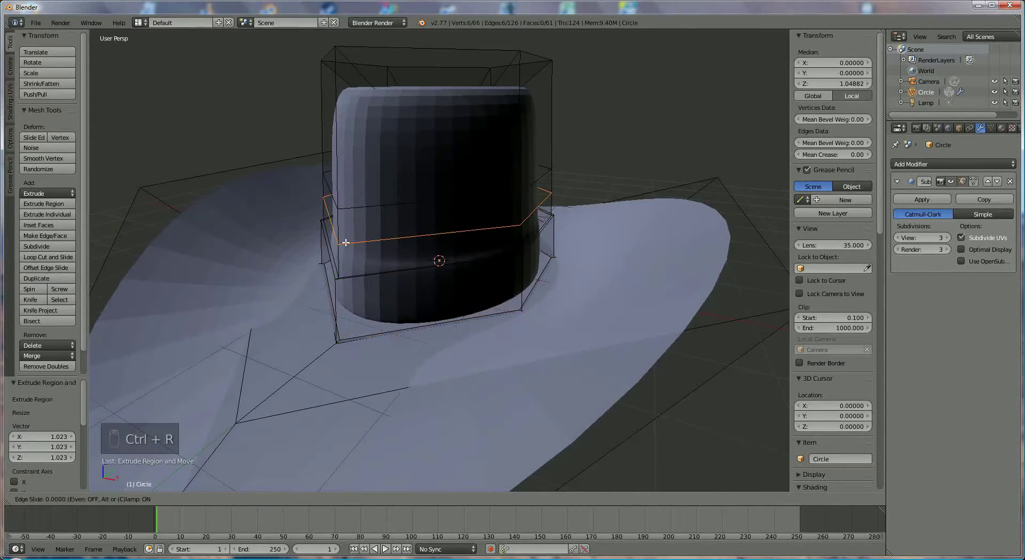
click(364, 286)
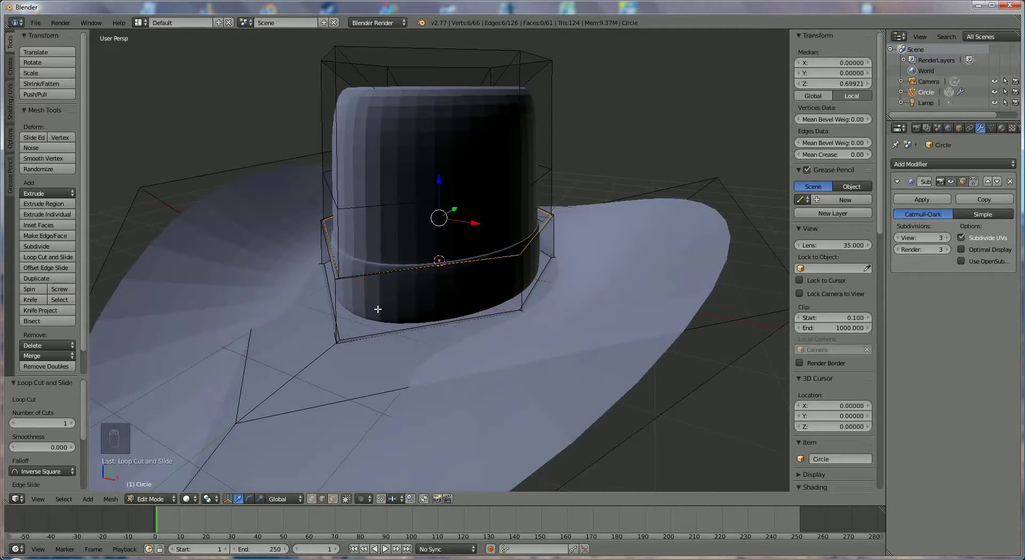
mouse_move(411, 260)
middle_down()
mouse_move(419, 240)
mouse_move(420, 254)
middle_up()
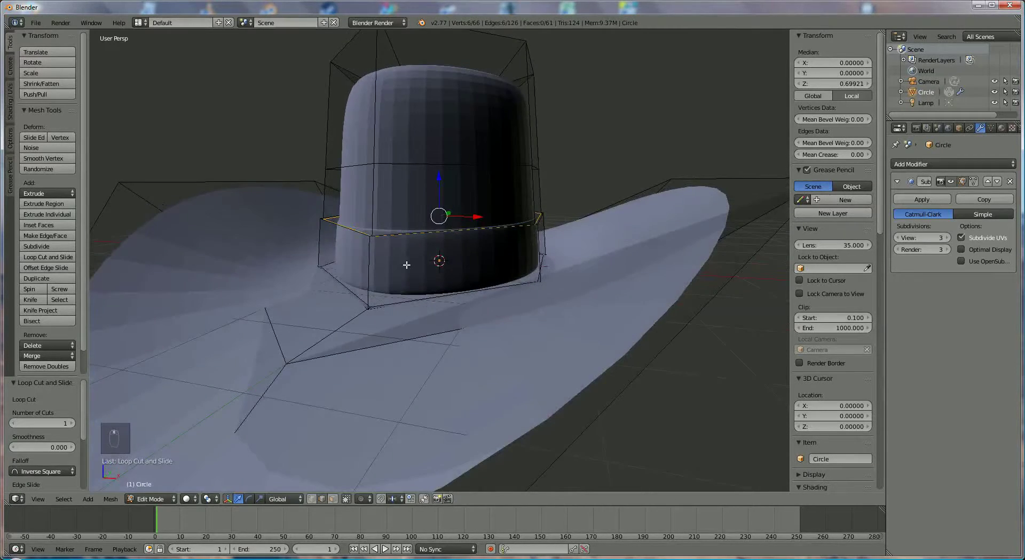
middle_drag(570, 271, 438, 237)
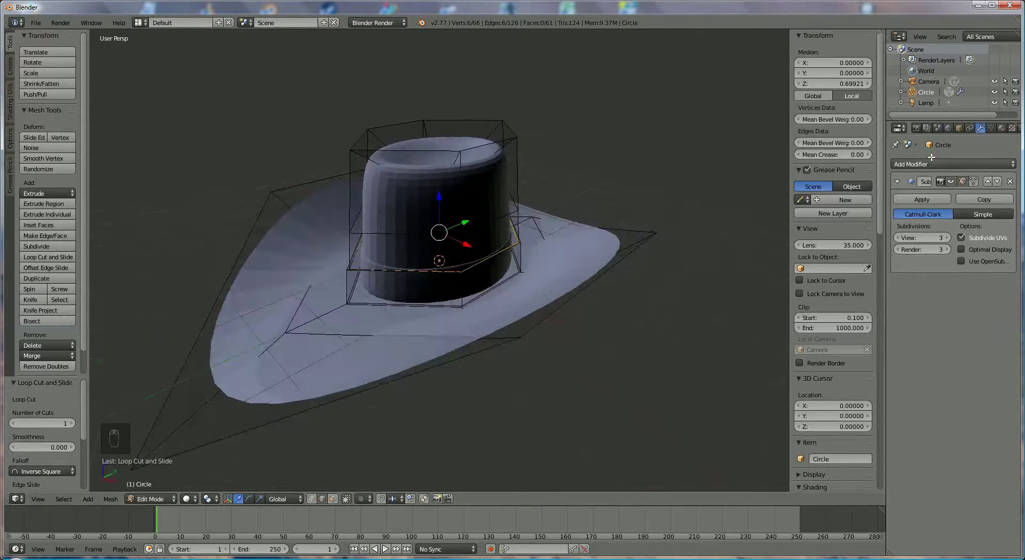
Step: Create a new material named "brqun" for the hat with specular intensity 0.000 and diffuse intensity 1.000
click(1002, 128)
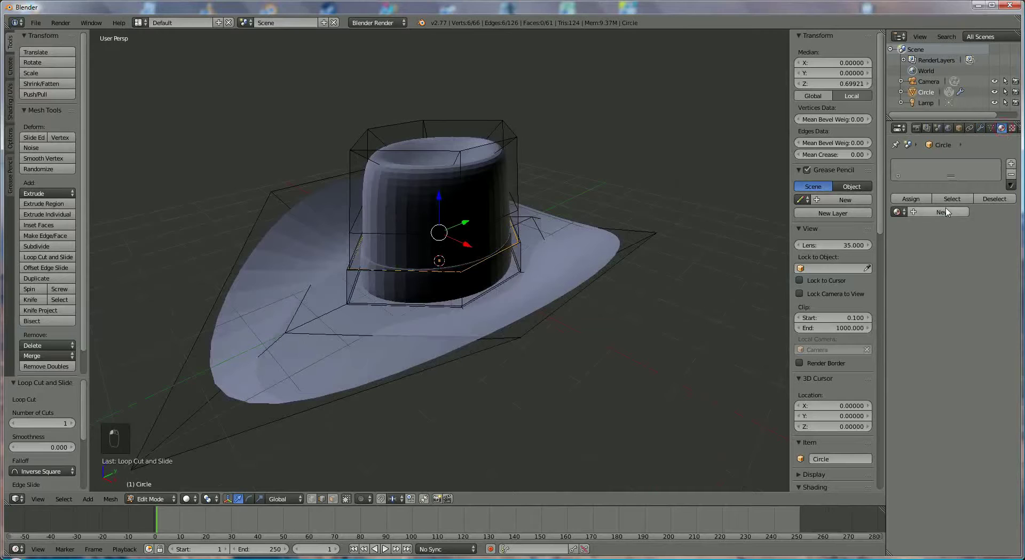
click(939, 212)
click(918, 212)
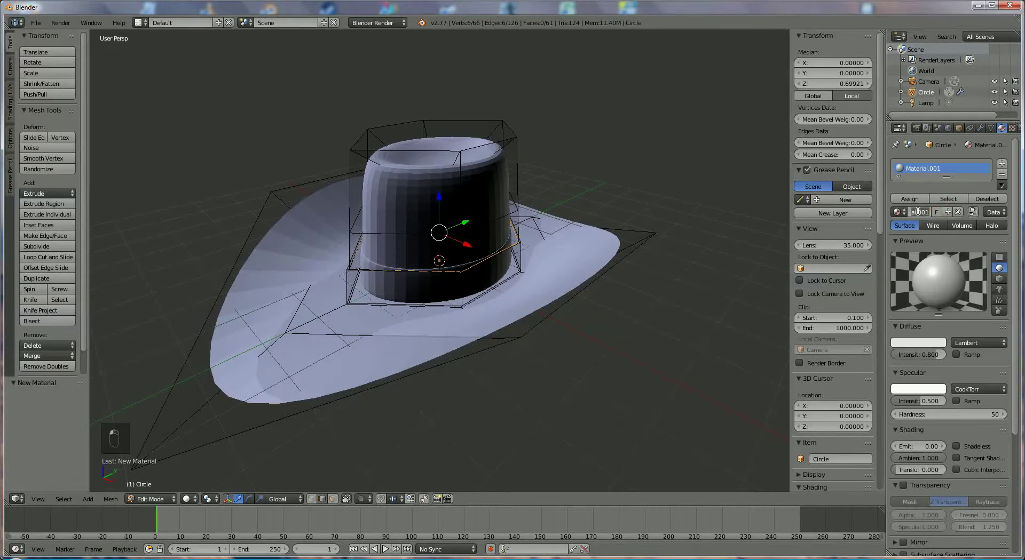
text(brqun)
key(Return)
drag(873, 408, 833, 407)
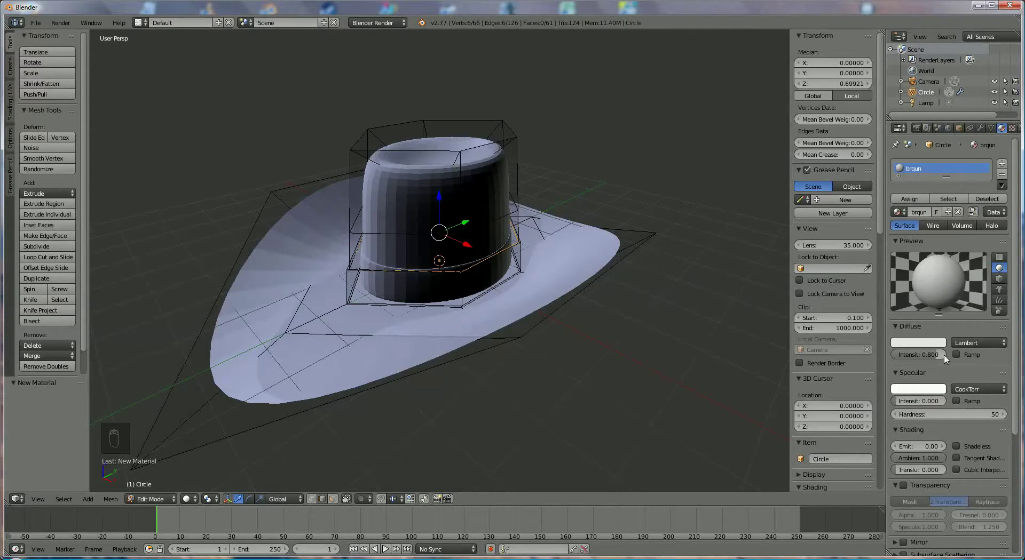
drag(939, 356, 974, 359)
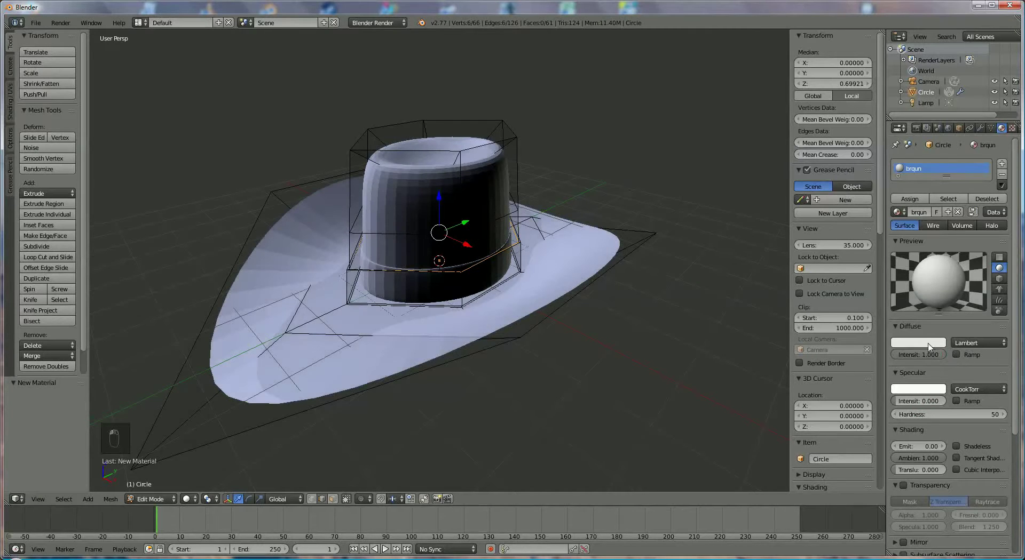
Step: Set the hat material's diffuse colour to a light brown of about R 0.627, G 0.483, B 0.322
click(932, 344)
click(883, 251)
drag(883, 250, 881, 247)
drag(937, 212, 929, 221)
drag(886, 246, 884, 245)
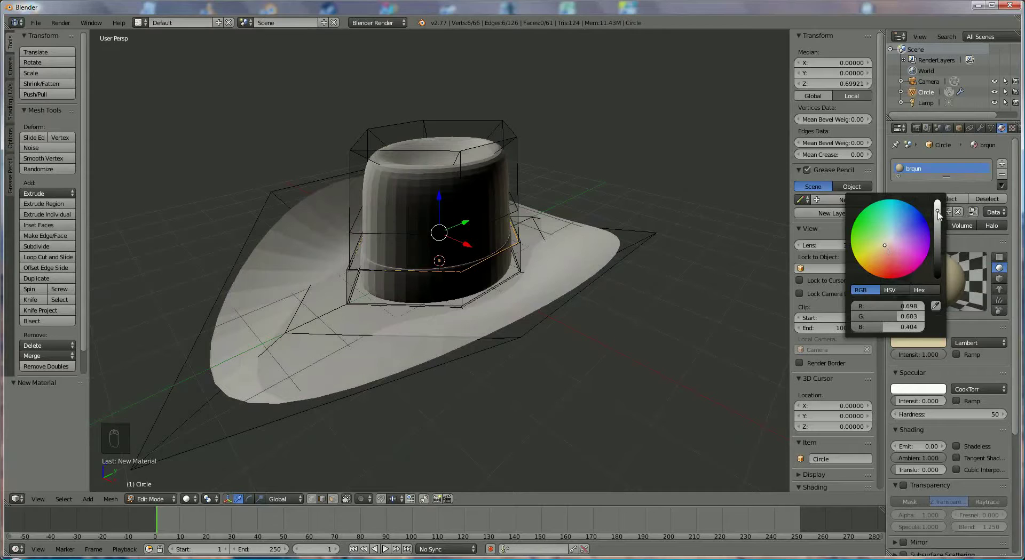
drag(937, 213, 938, 217)
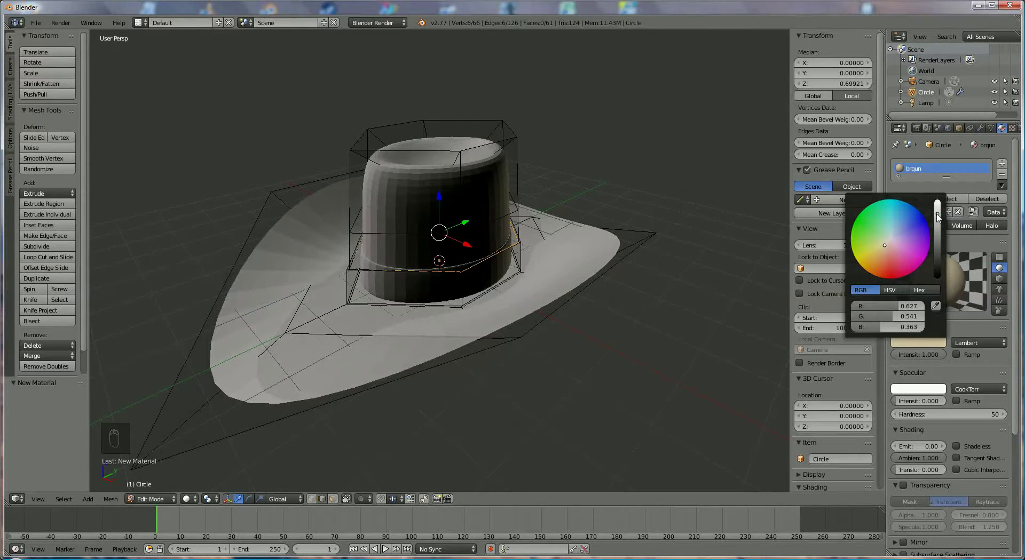
drag(886, 248, 884, 248)
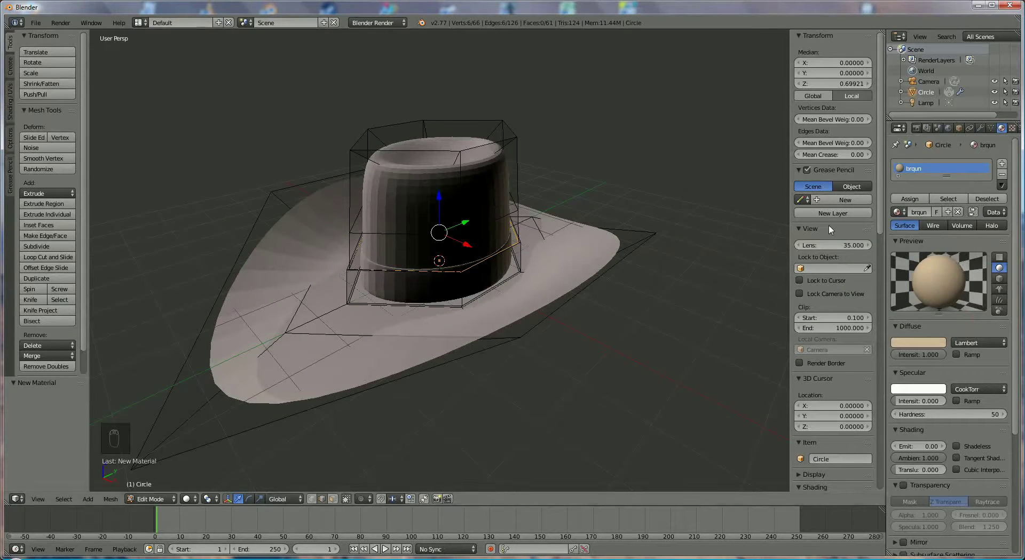
Step: Shift the hat material's diffuse colour to a slightly darker tan and assign the material to the current selection
click(917, 343)
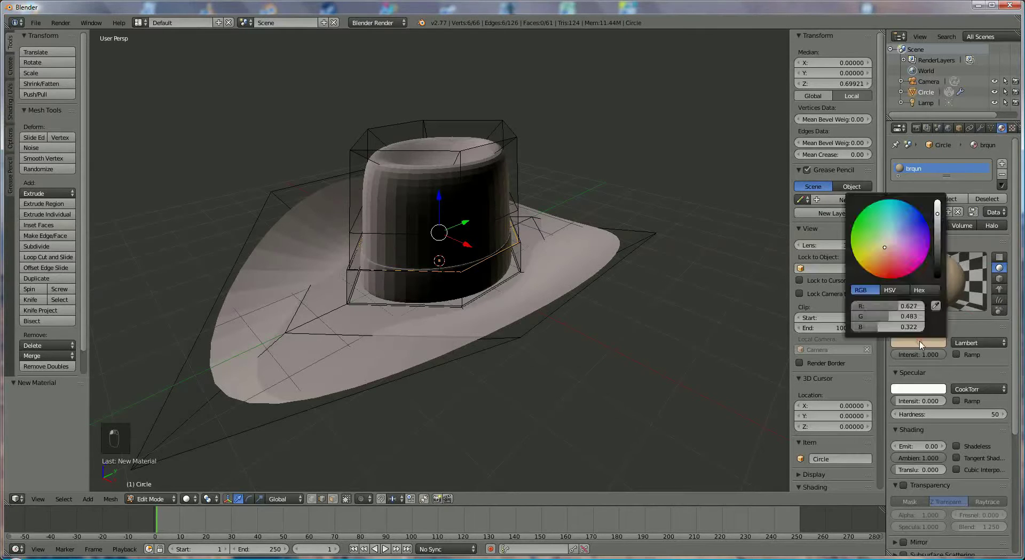
click(884, 250)
drag(939, 214, 938, 219)
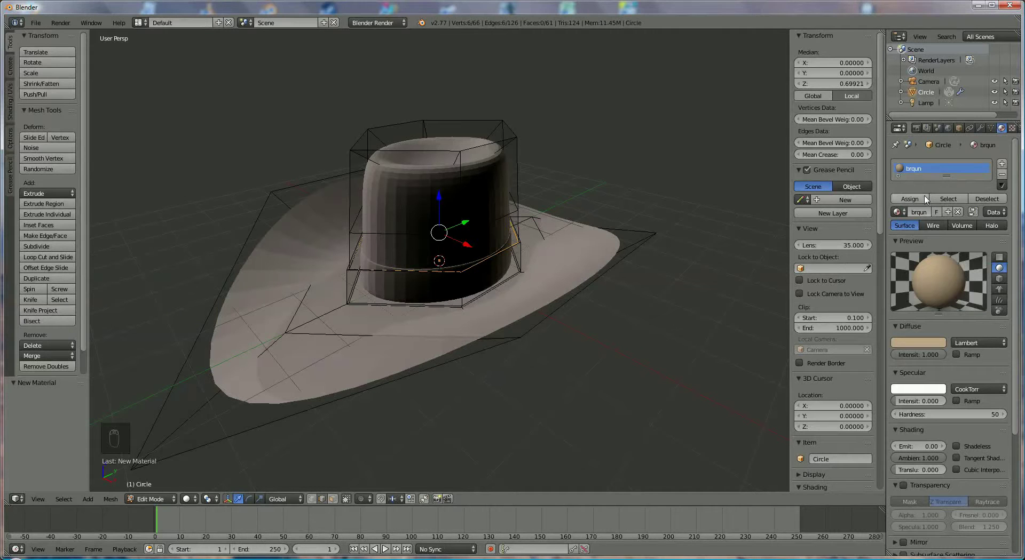
click(910, 199)
Step: In face select mode, select the ring of six hatband faces and add a second material slot with a new material
middle_drag(446, 293, 405, 278)
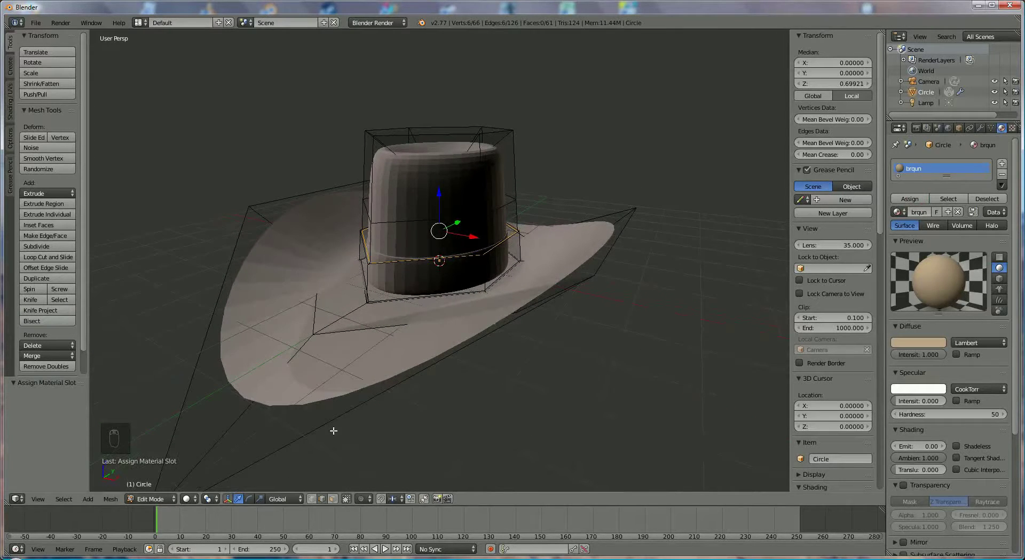
click(332, 499)
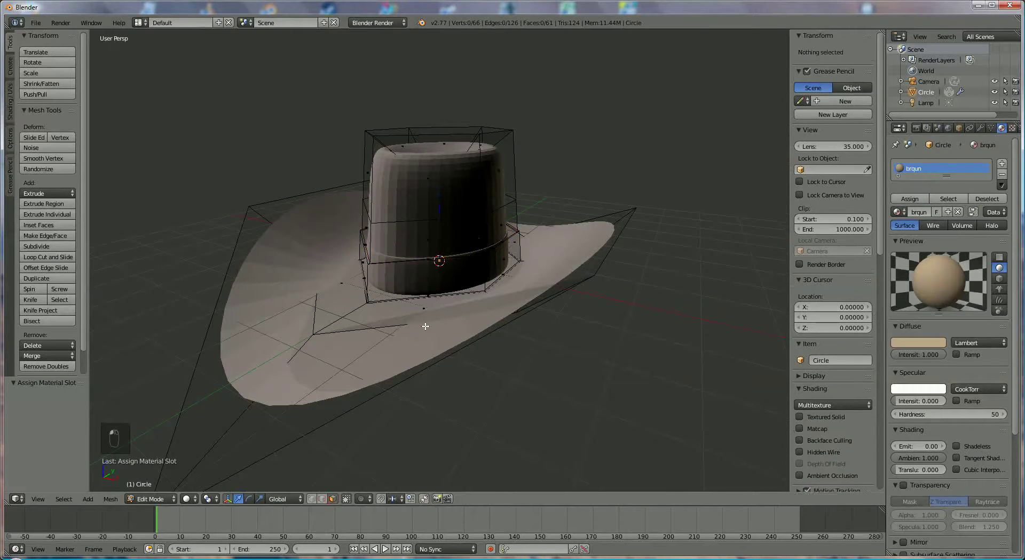
right_click(424, 284)
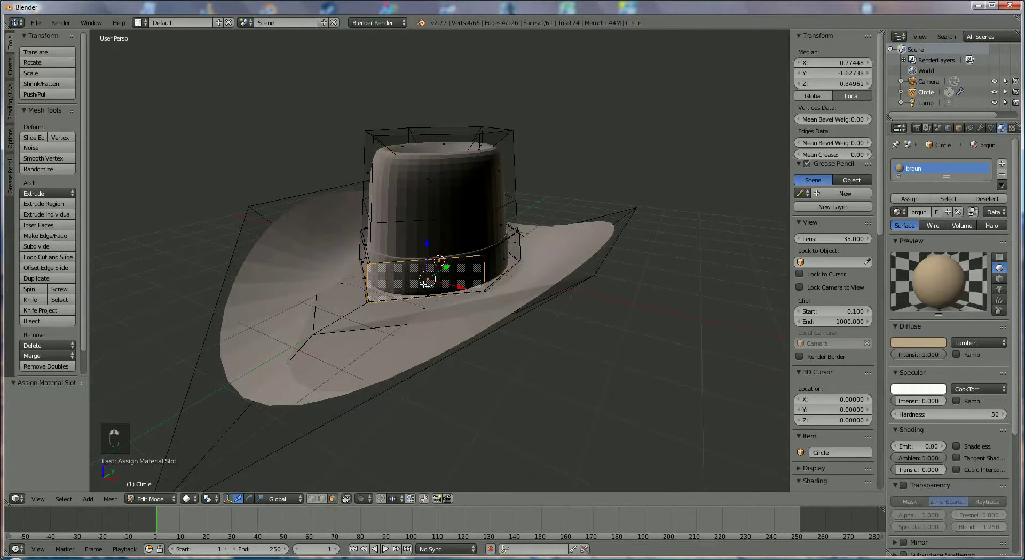
alt+right_click(520, 247)
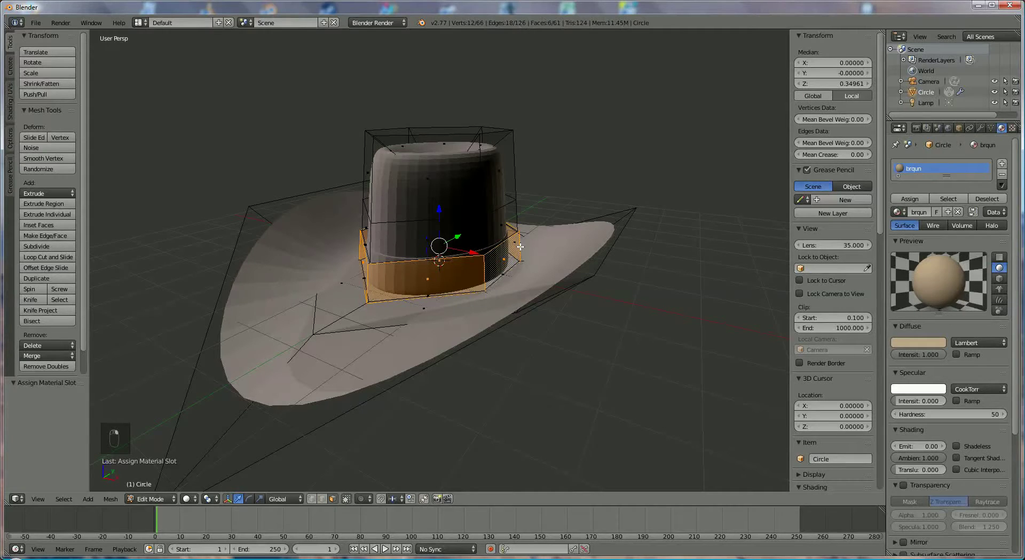
click(1001, 164)
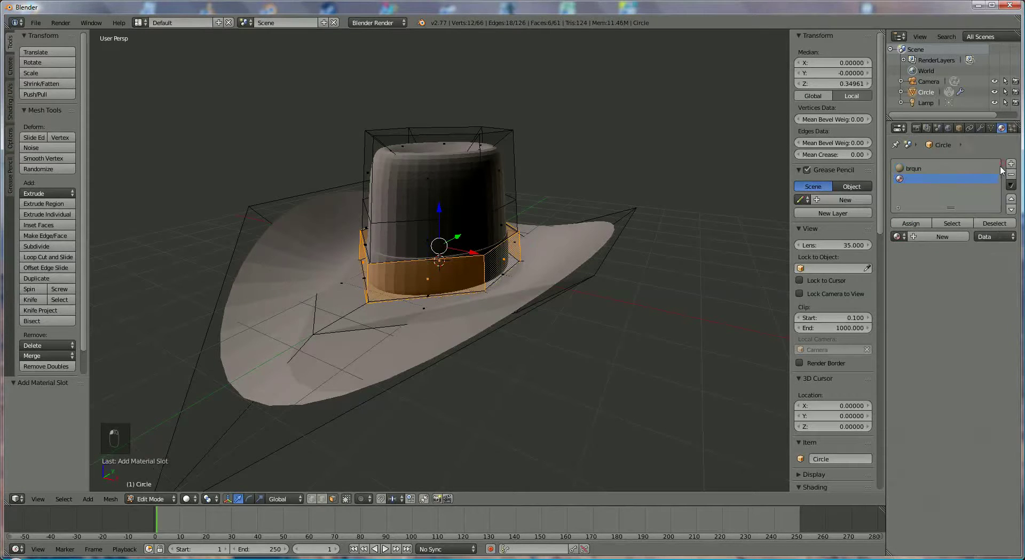
click(926, 236)
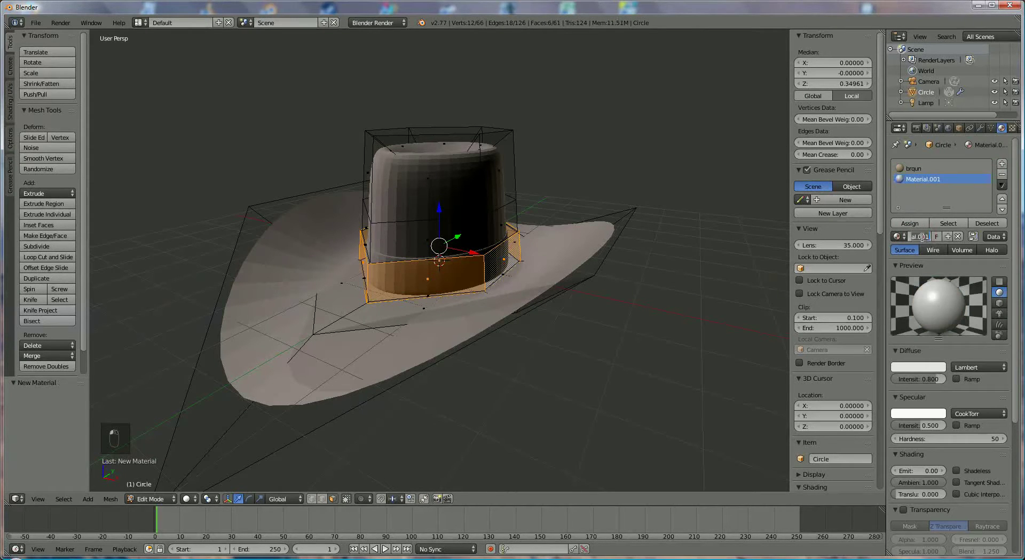
Step: Name the hatband's new material "dark braun"
text(d)
key(BackSpace)
key(BackSpace)
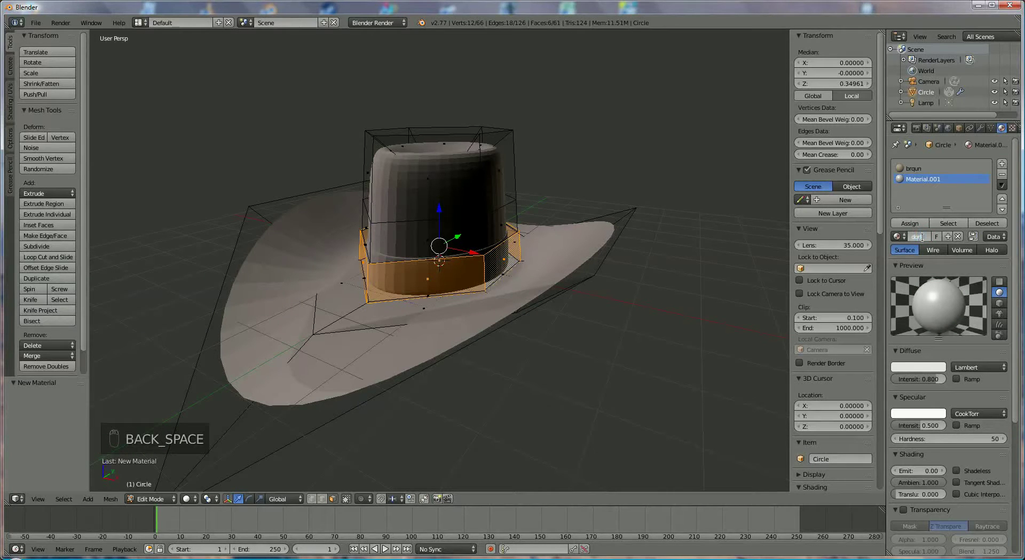
key(BackSpace)
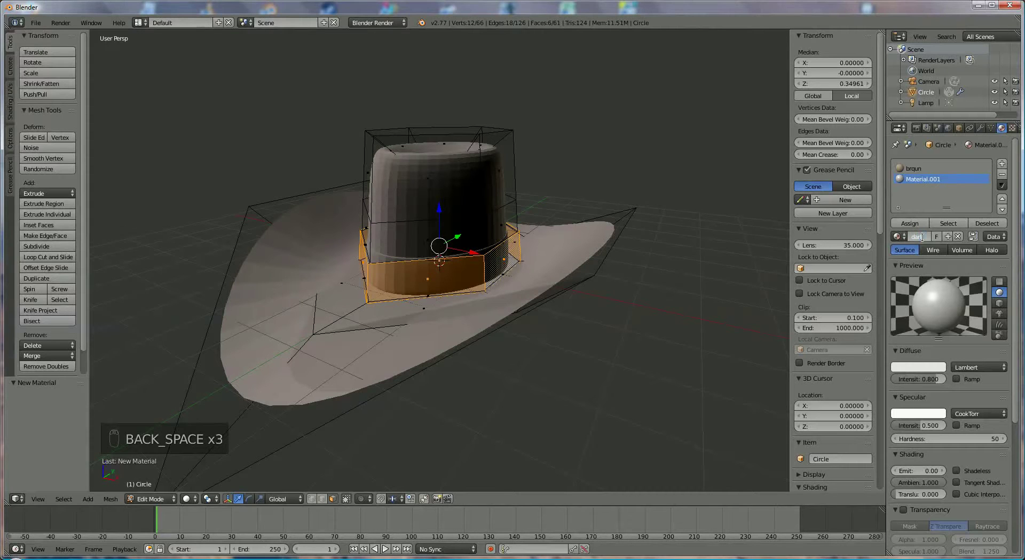
text(k)
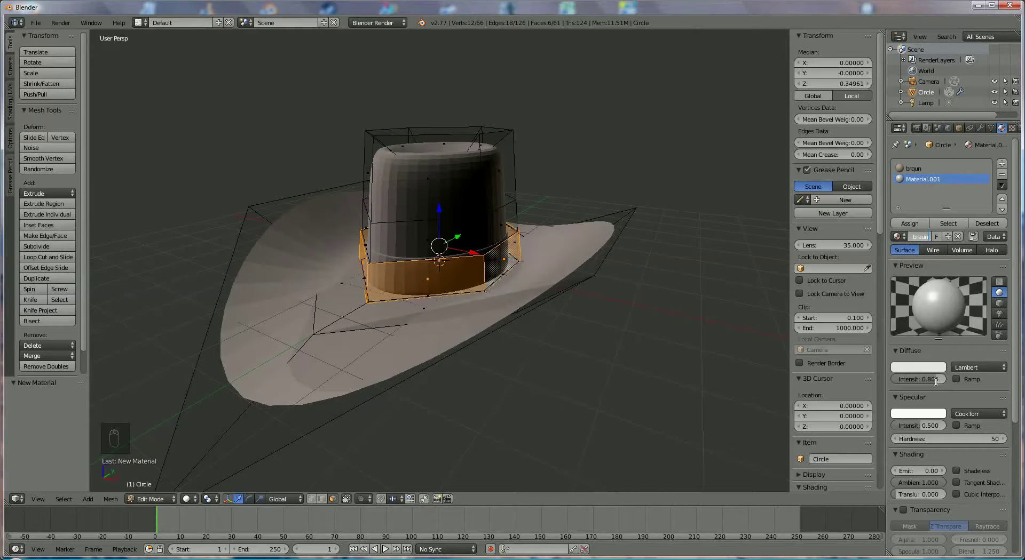
text( braun)
key(Return)
Step: Give dark braun a dark brown diffuse colour at intensity 1.000 and specular intensity 0.247, and assign it to the hatband faces
drag(936, 381, 942, 378)
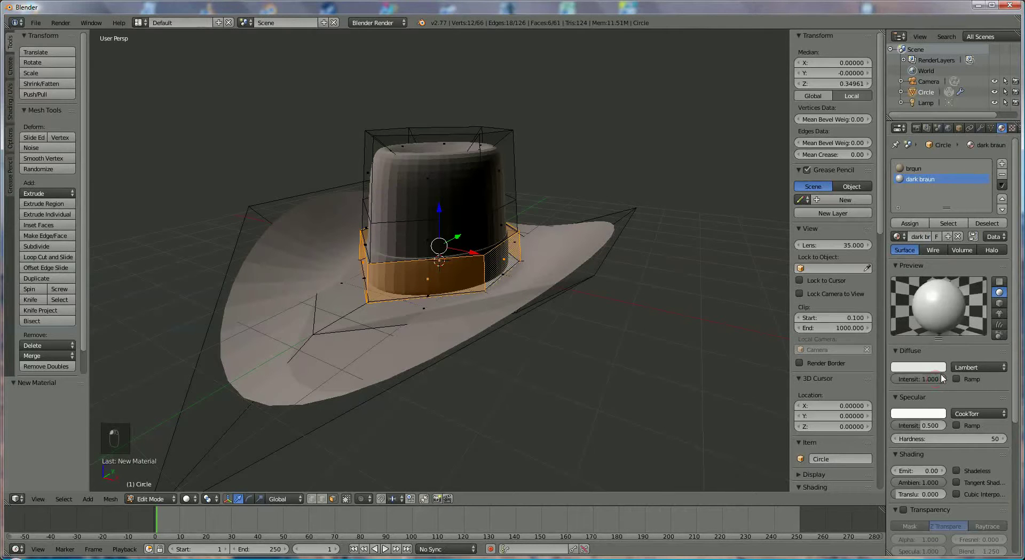
click(931, 368)
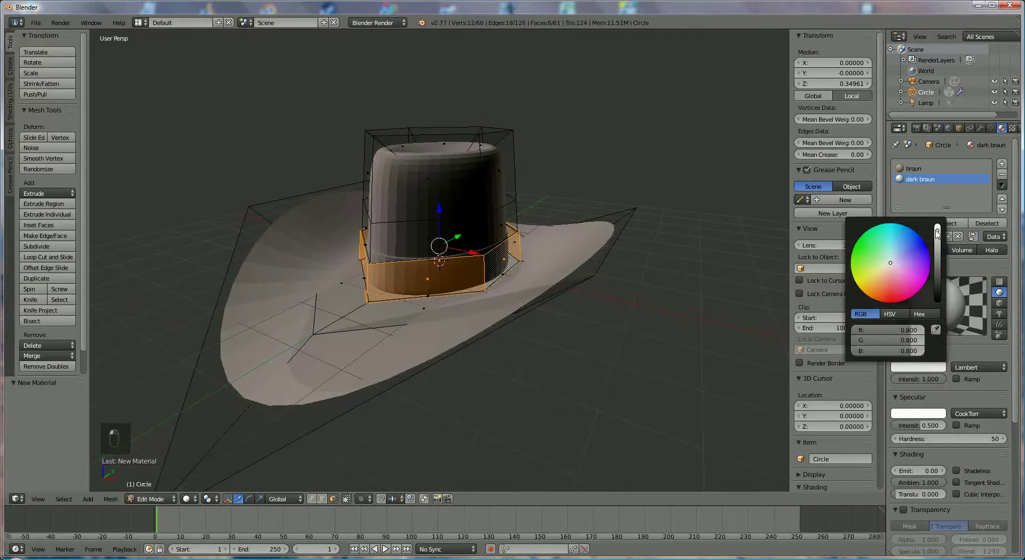
drag(936, 233, 942, 277)
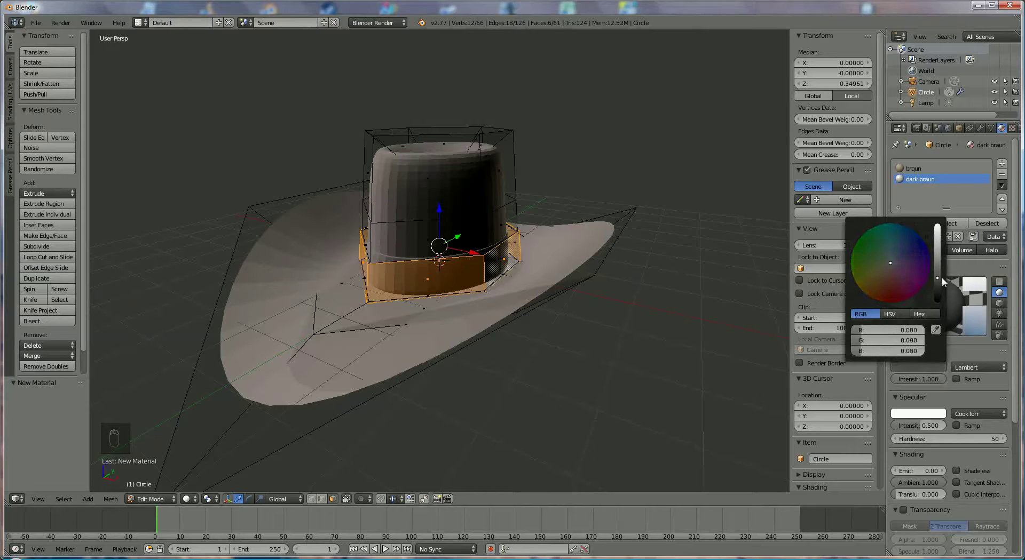
click(887, 277)
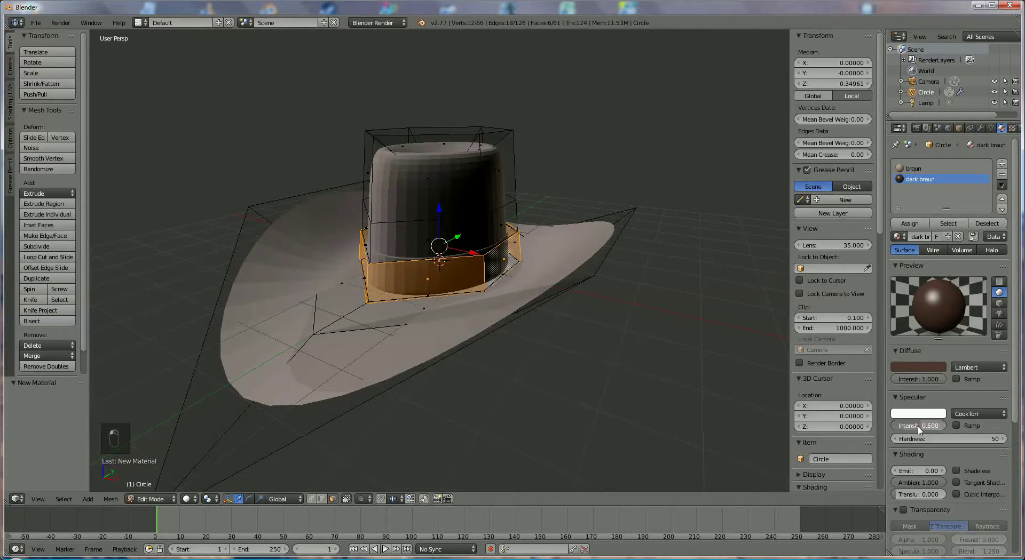
drag(919, 430, 907, 429)
click(909, 224)
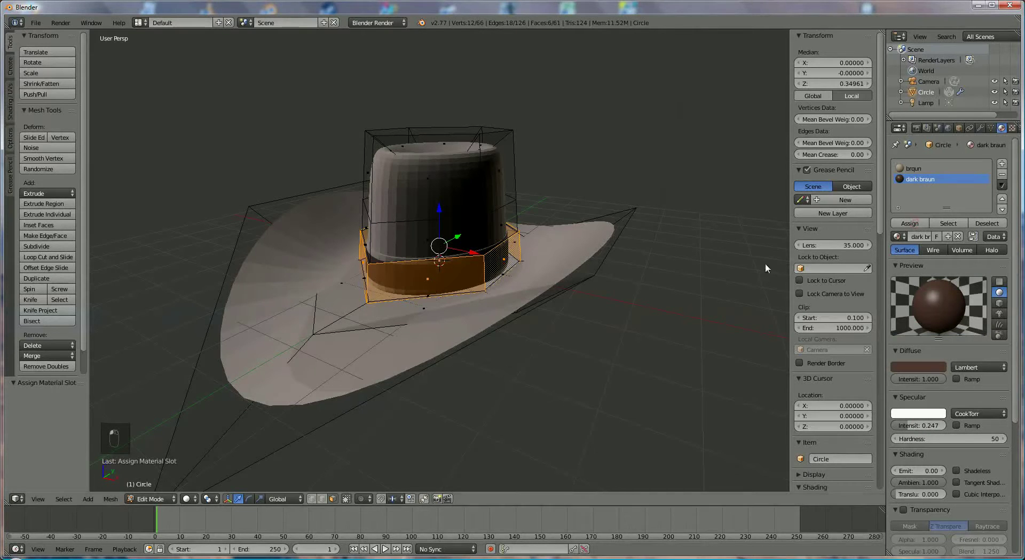
Step: Add a horizontal loop cut around the hatband and slide it up against the band's upper edge
scroll(637, 313, up, 5)
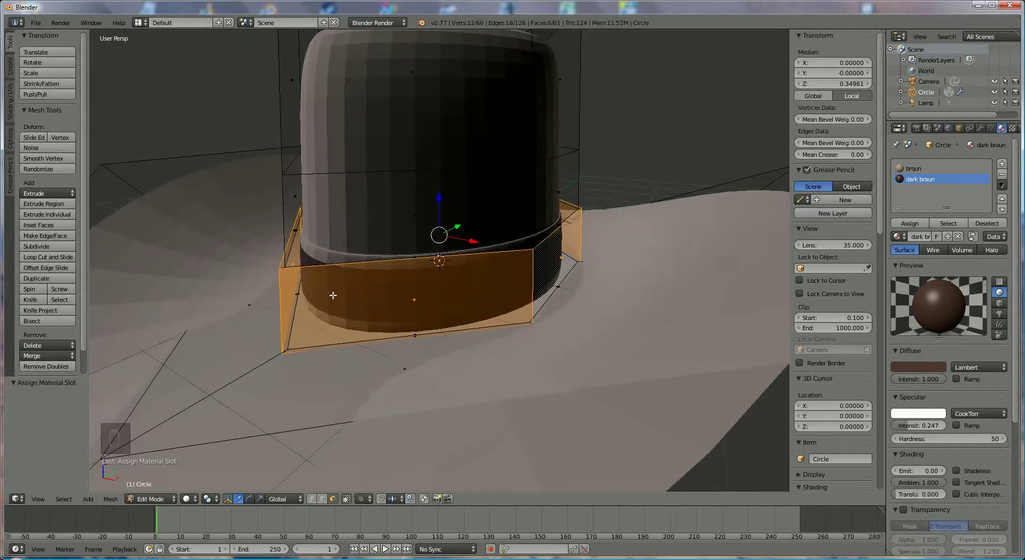
key(ctrl+r)
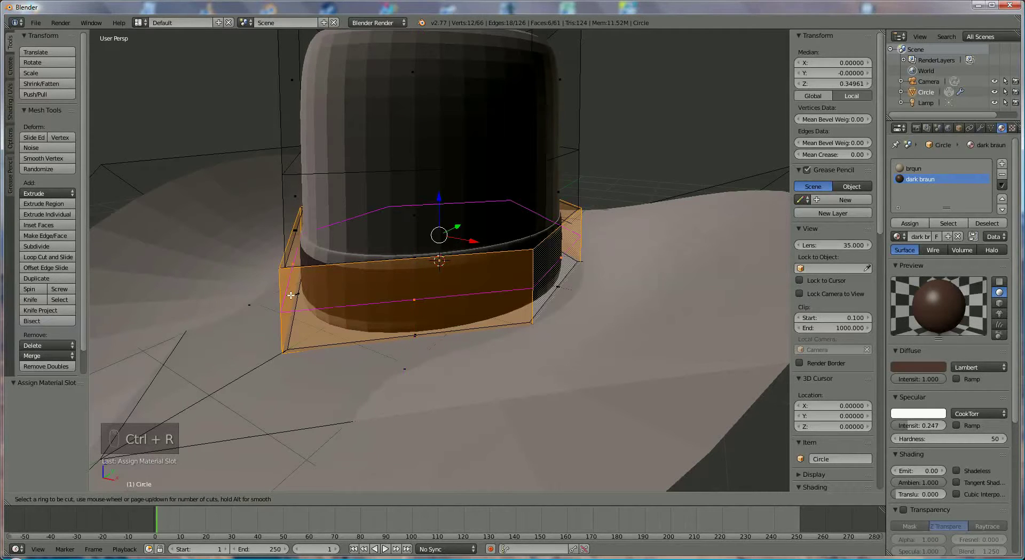
click(313, 286)
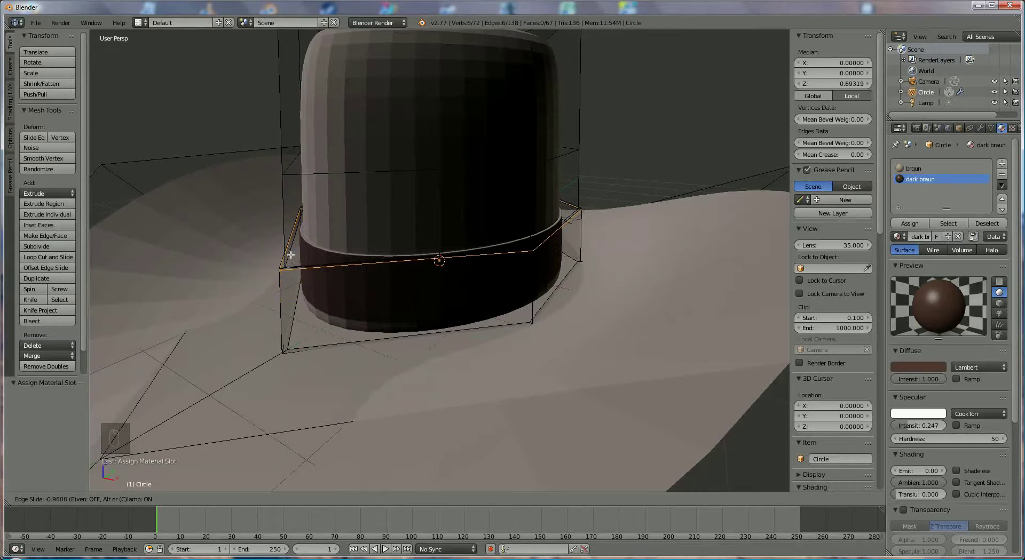
click(289, 254)
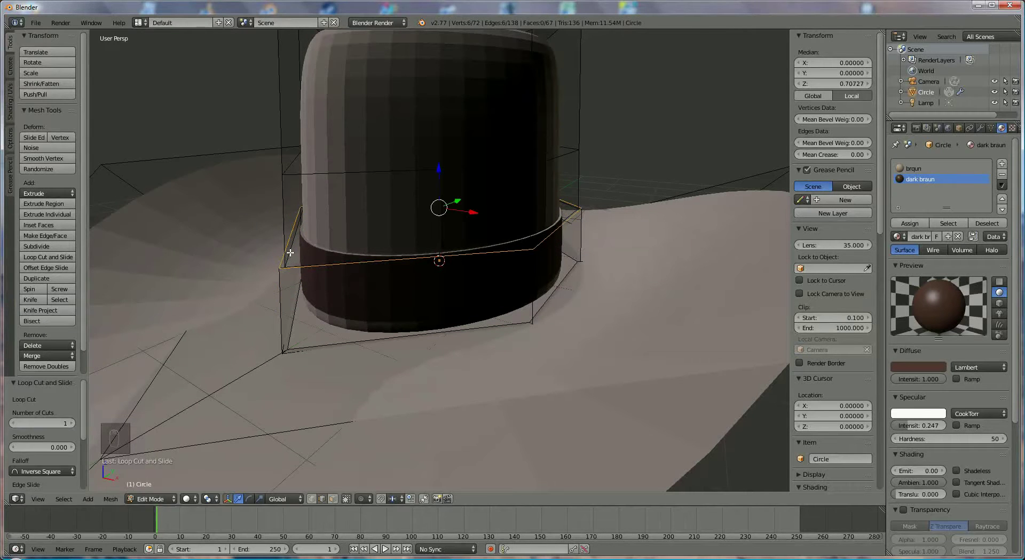
Step: Add another horizontal loop cut around the hatband and slide it down close to the band's lower edge
key(ctrl+r)
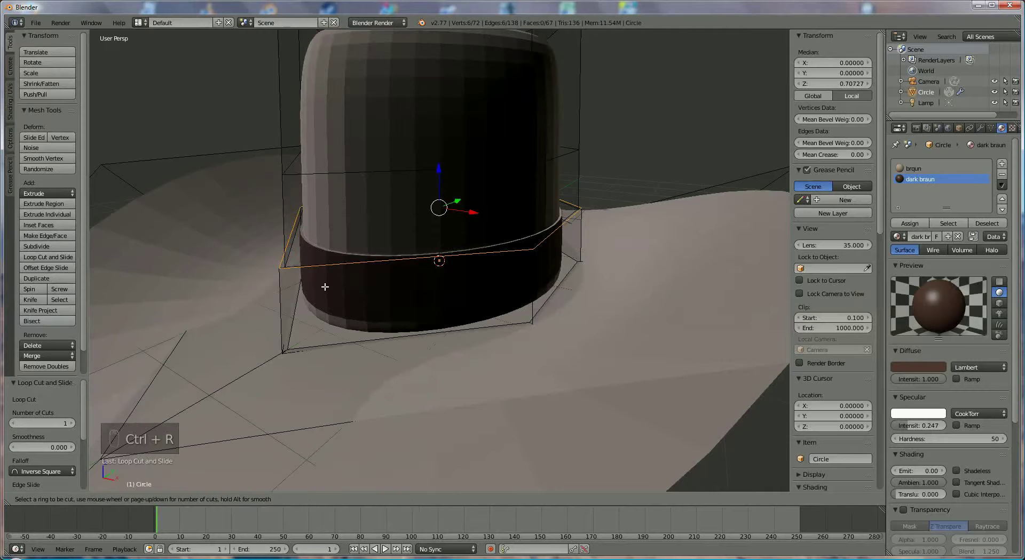
click(287, 276)
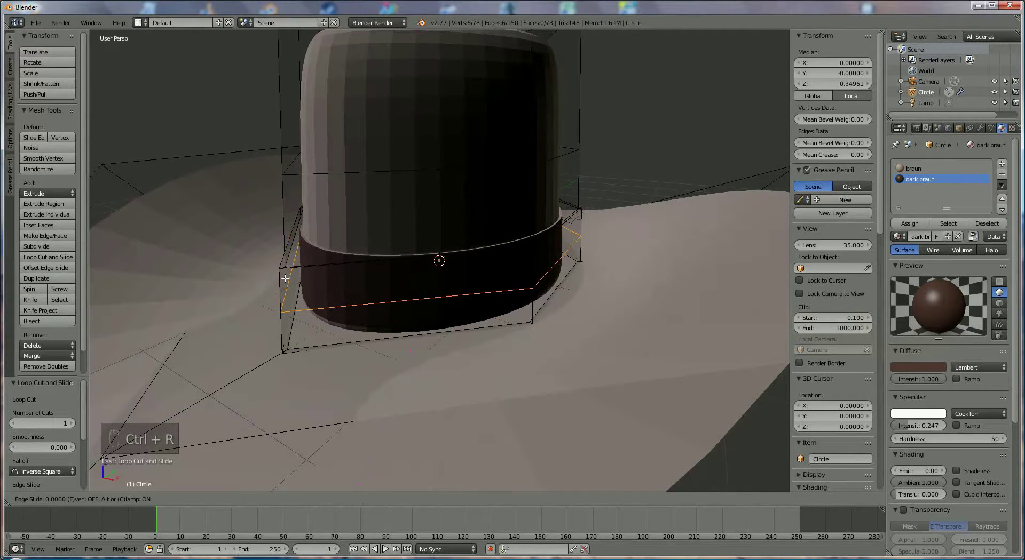
click(296, 305)
Step: Select the ring of six edges around the top of the crown and scale it to about 0.855
middle_drag(410, 298, 482, 212)
scroll(433, 266, down, 6)
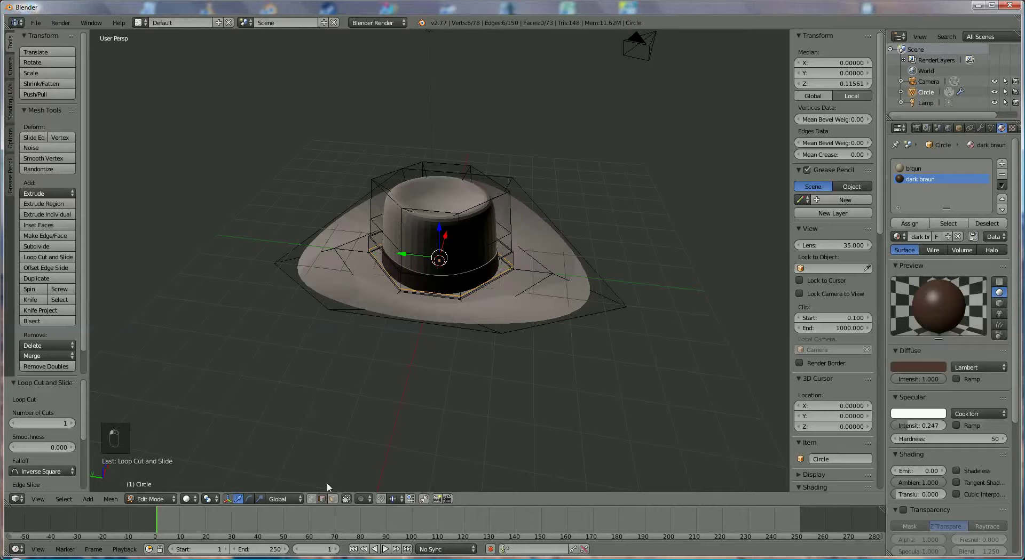
right_click(429, 204)
mouse_move(390, 201)
shift+right_down()
mouse_move(391, 172)
mouse_move(474, 172)
mouse_move(491, 199)
shift+right_up()
key(s)
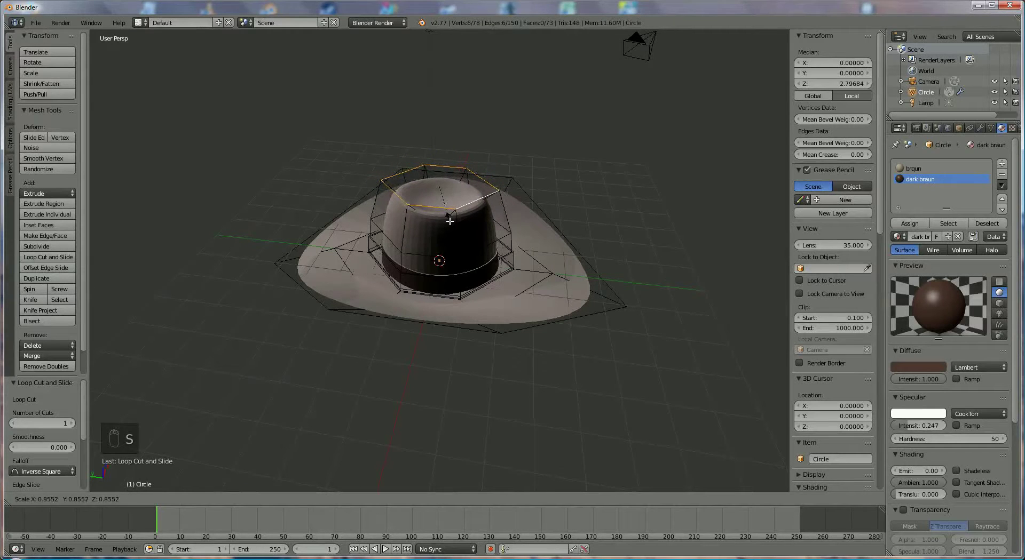
click(450, 221)
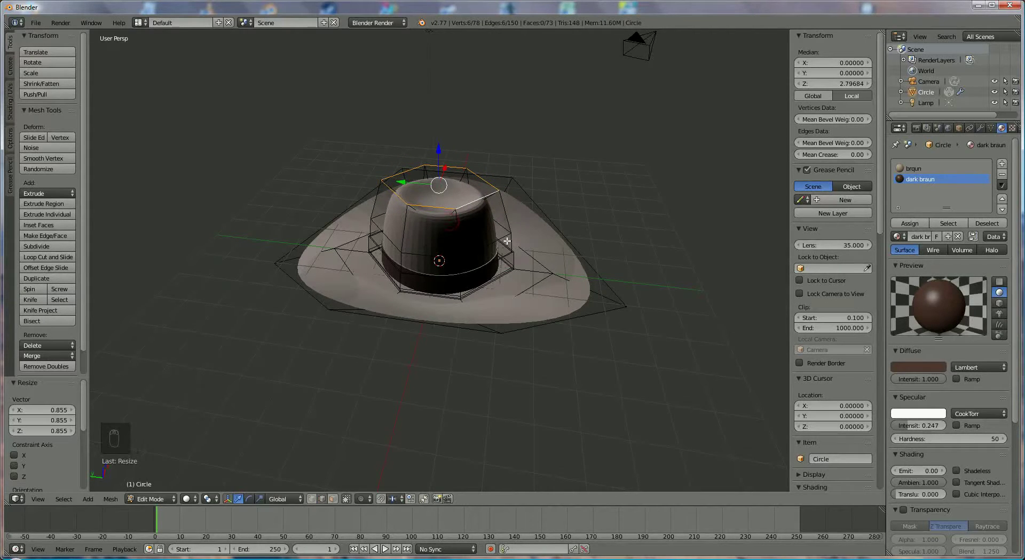
Step: Scale the edge loop around the middle of the crown to about 0.960 and raise it about 0.347 along Z
right_click(507, 241)
shift+right_click(435, 258)
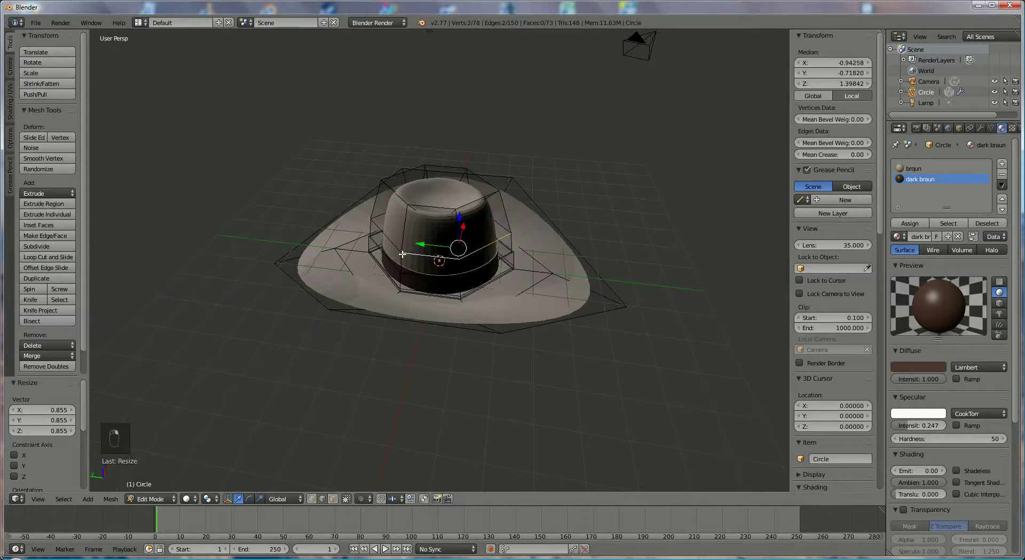
alt+right_click(455, 255)
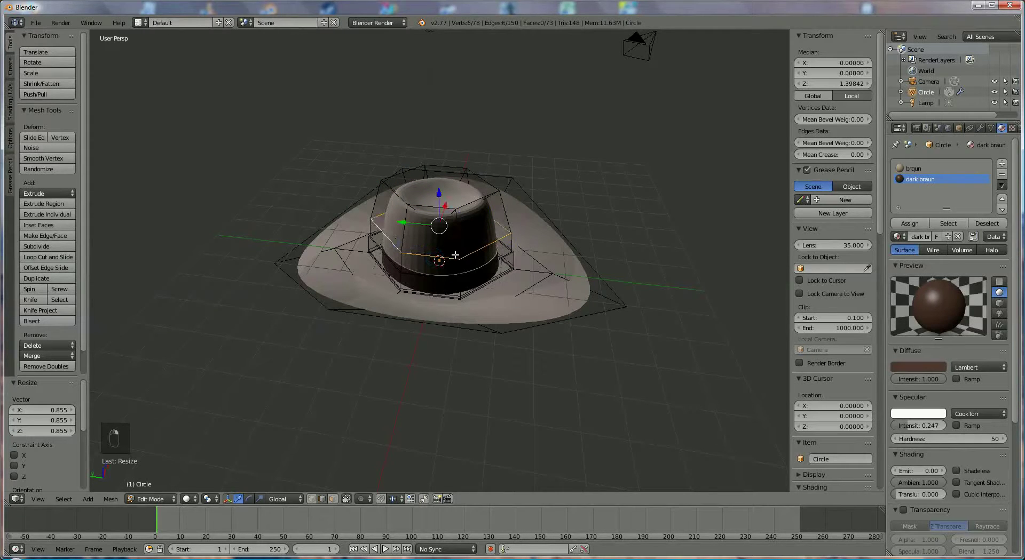
key(s)
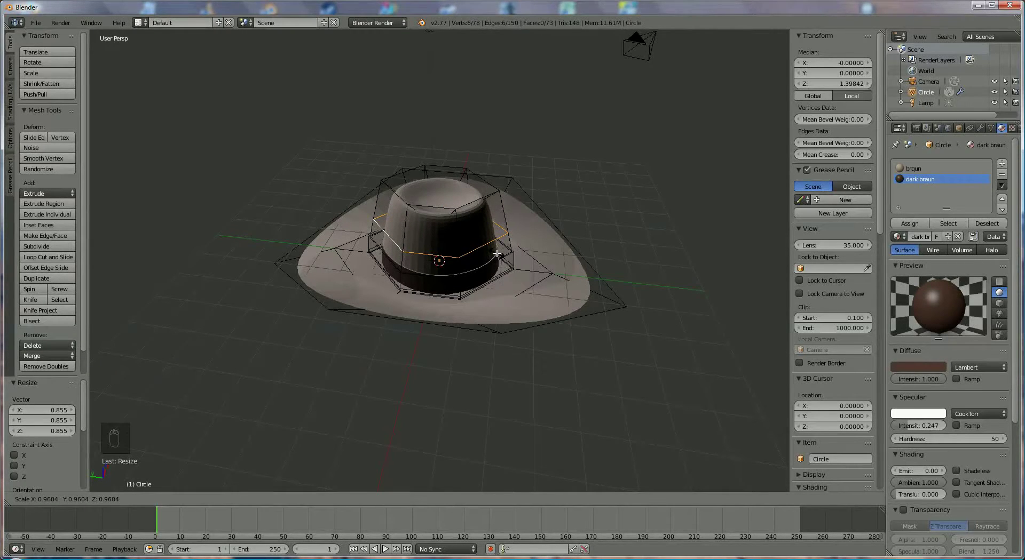
click(497, 254)
middle_drag(497, 254, 446, 153)
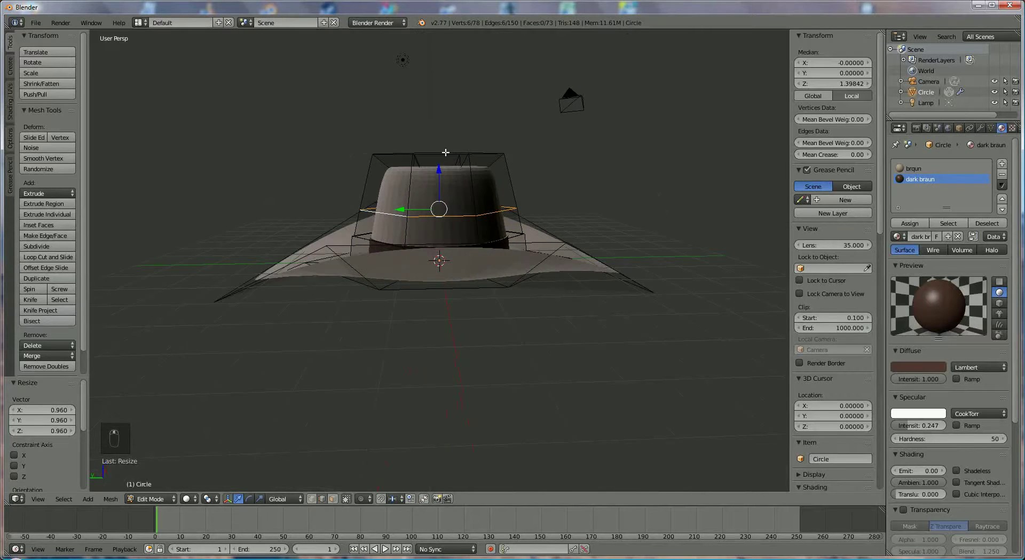
drag(438, 170, 440, 150)
Step: Add a Solidify modifier to the hat with a thickness of 0.0400
middle_drag(440, 149, 340, 214)
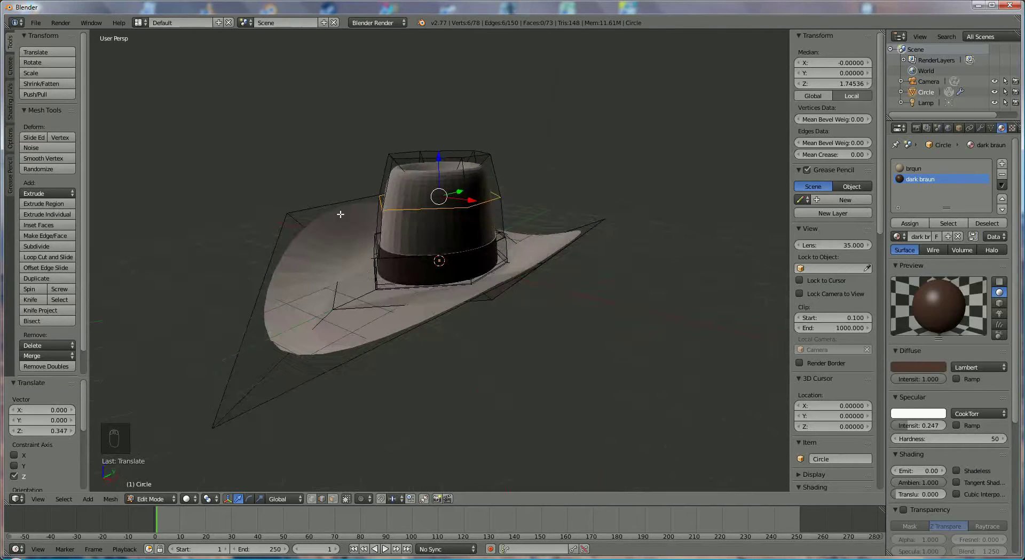
click(981, 129)
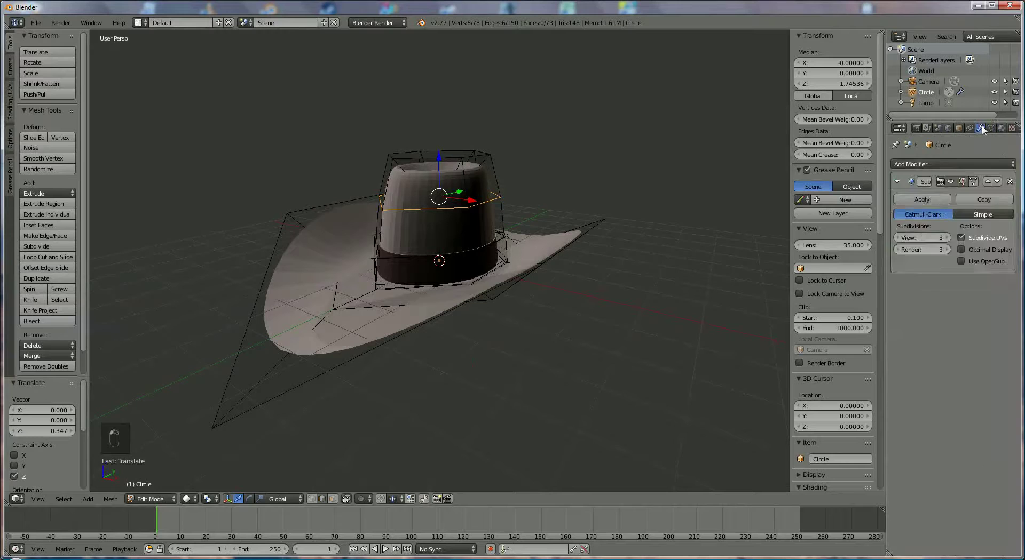
click(938, 164)
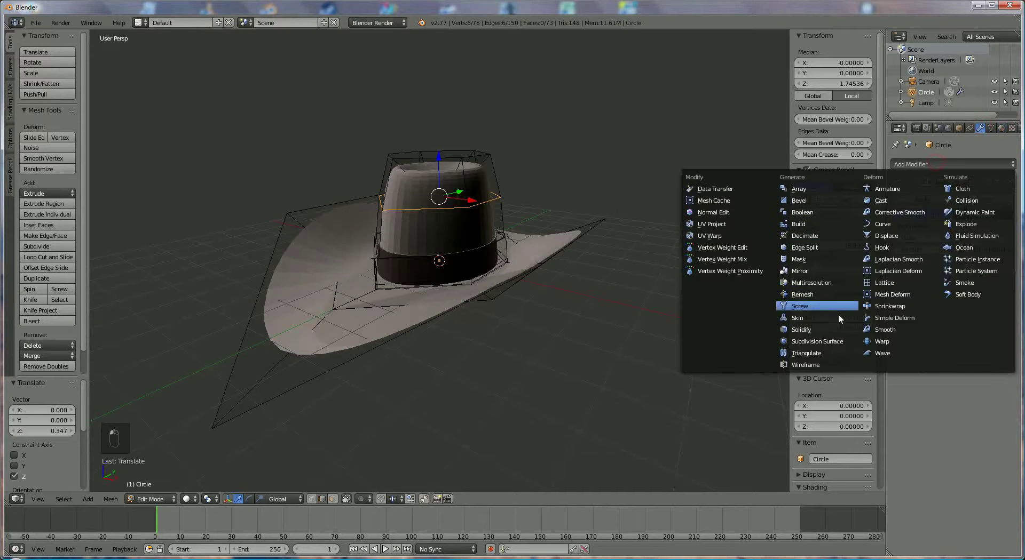
click(825, 329)
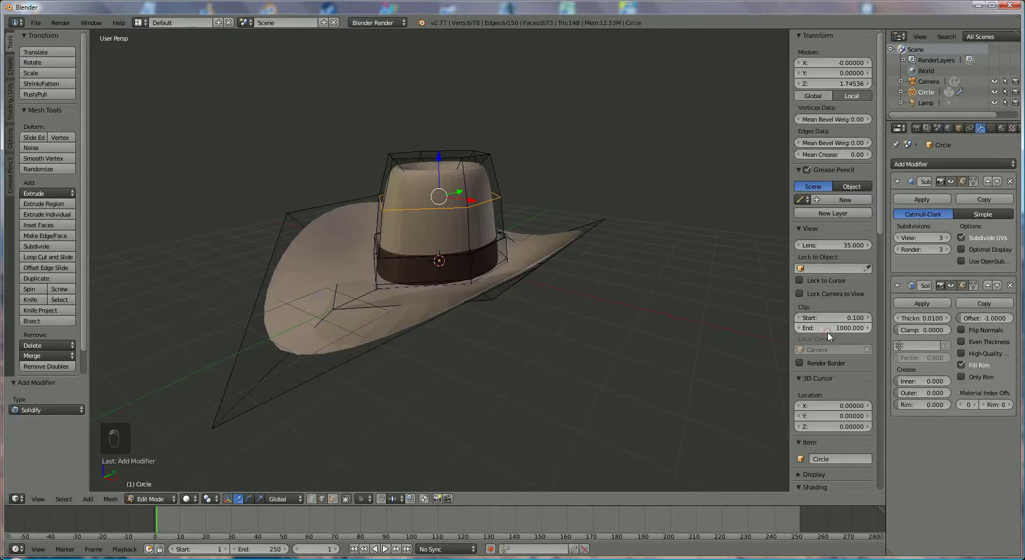
click(948, 318)
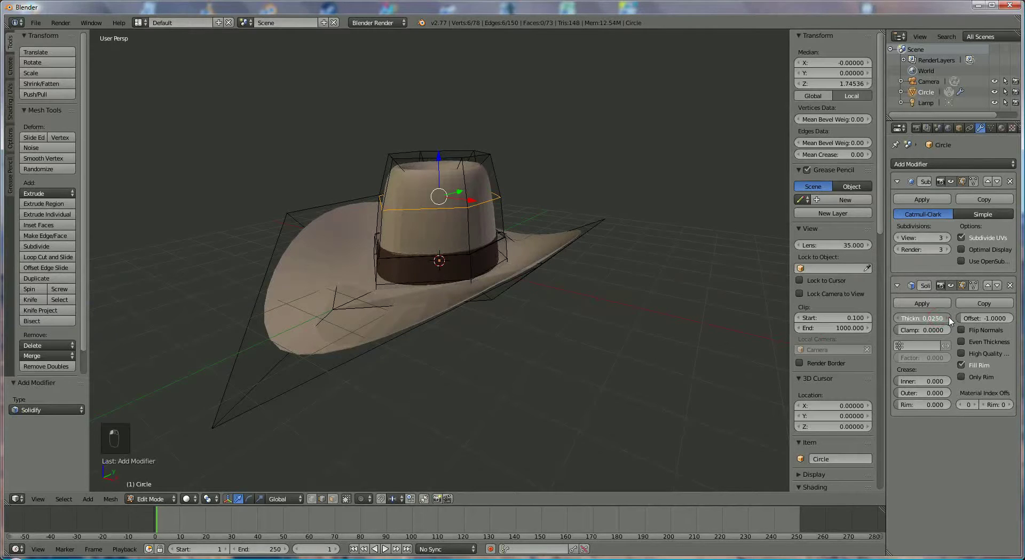
drag(954, 320, 956, 319)
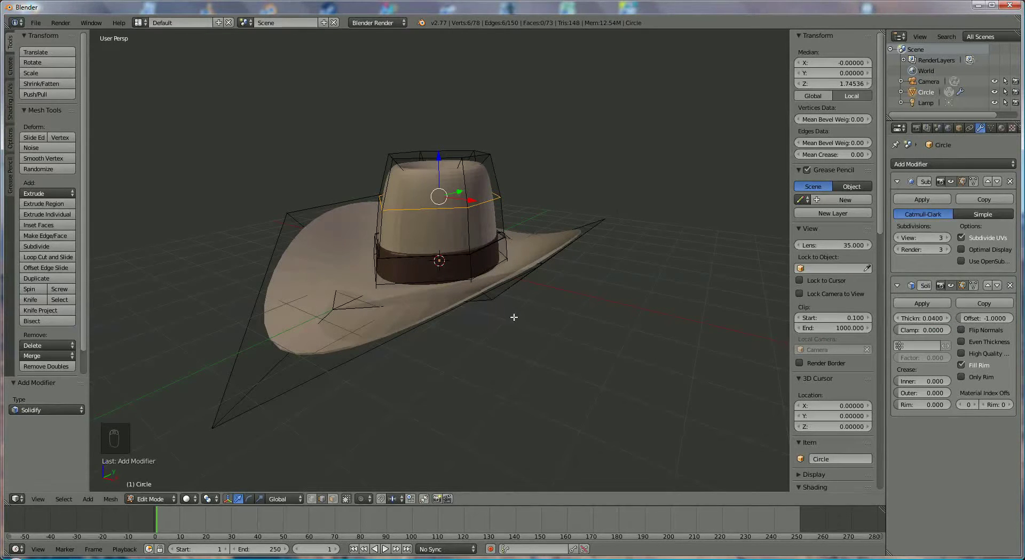
Step: Frame the whole hat in the camera with Lock Camera to View, and turn the lock off once the camera is placed
middle_drag(513, 318, 553, 308)
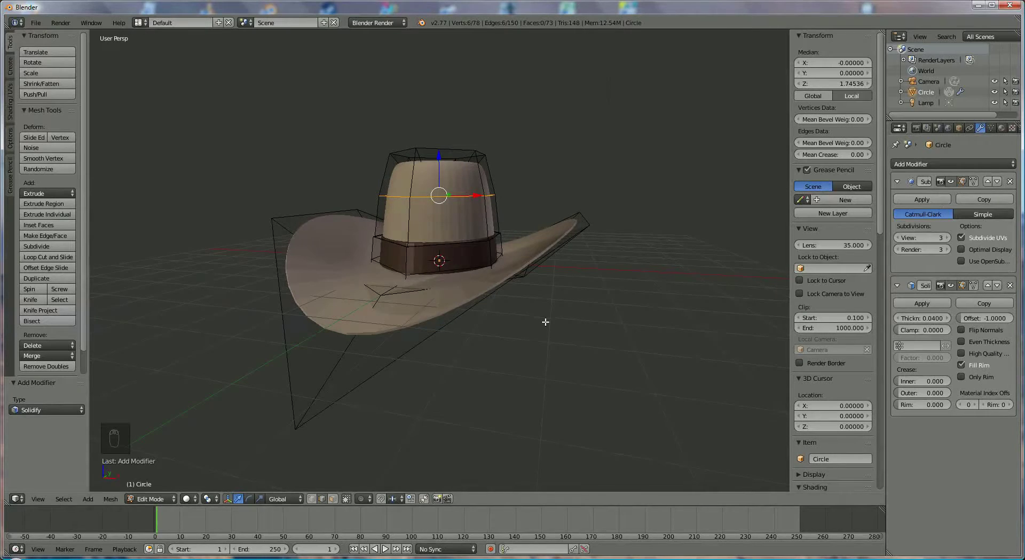
scroll(544, 320, down, 5)
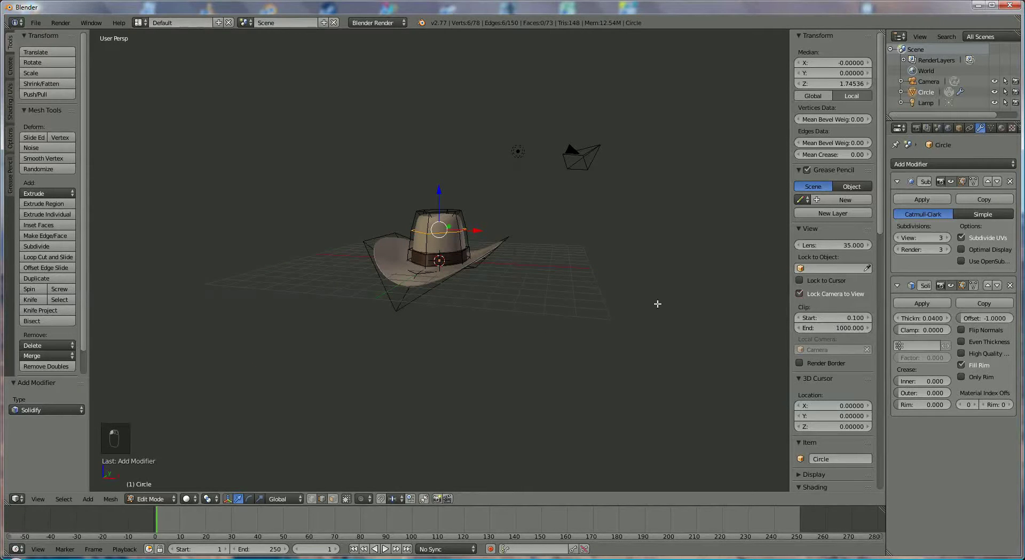
key(KP_0)
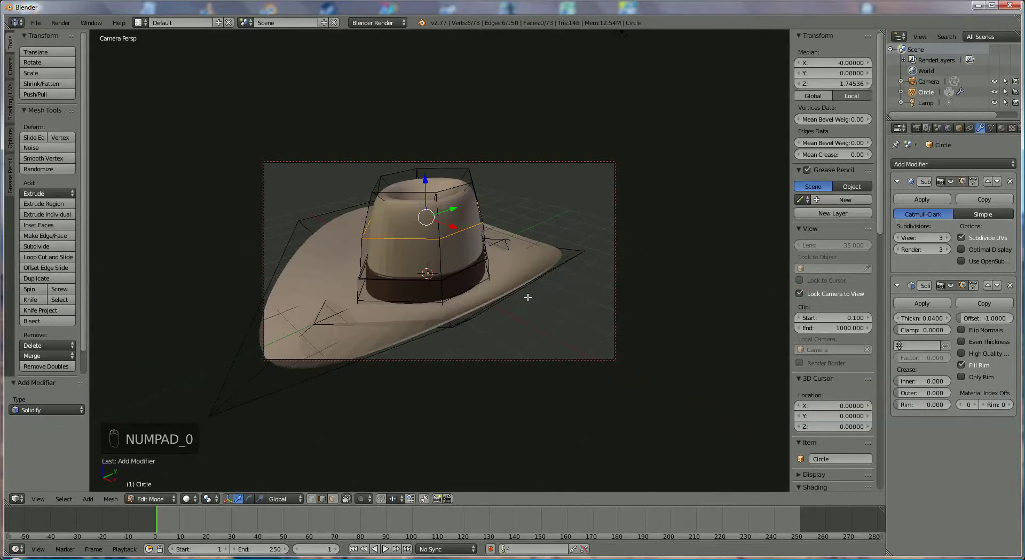
middle_drag(470, 259, 489, 237)
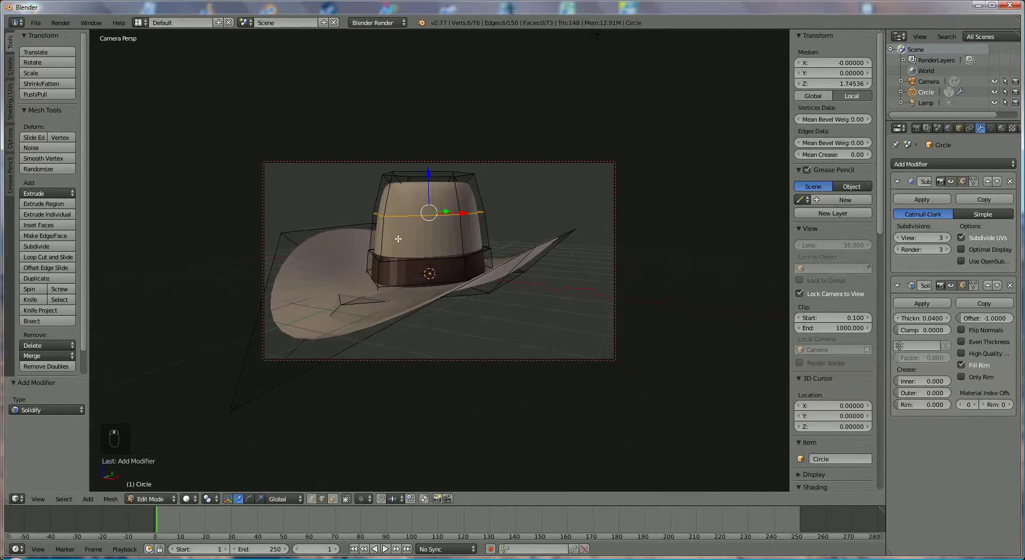
shift+middle_drag(397, 239, 417, 244)
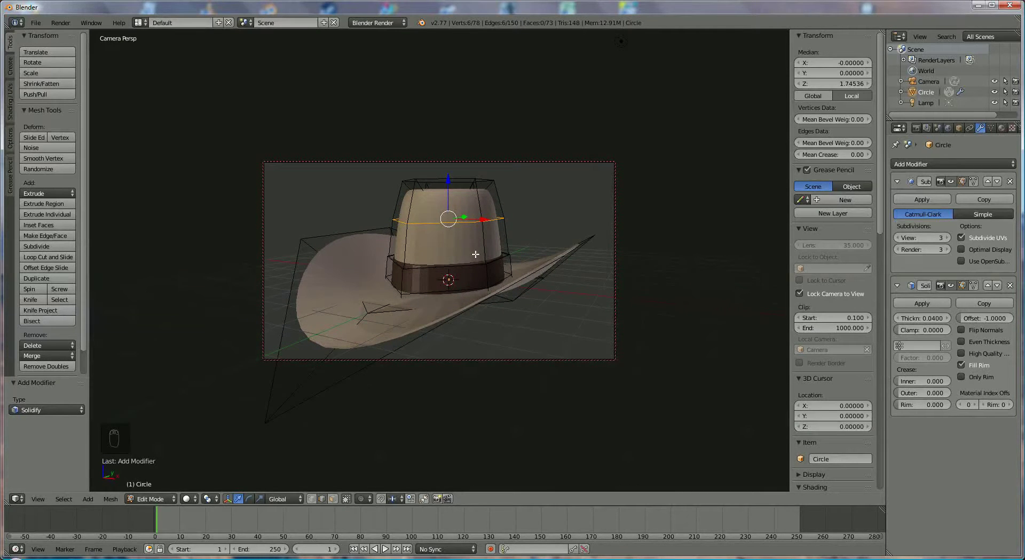
key(KP_0)
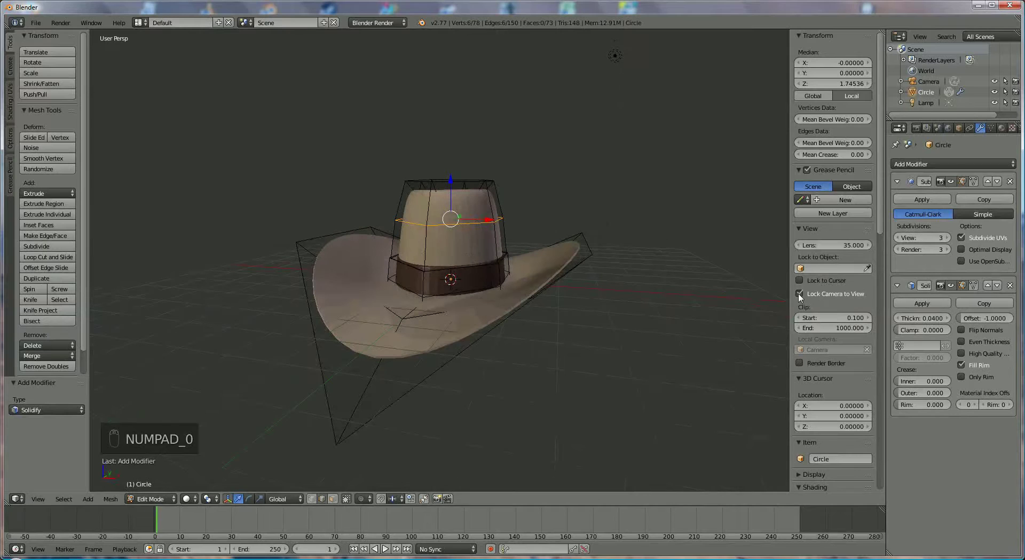
click(799, 294)
Step: Select the lamp and move it about -3.822 along the Y axis, towards the front of the hat
scroll(531, 330, down, 3)
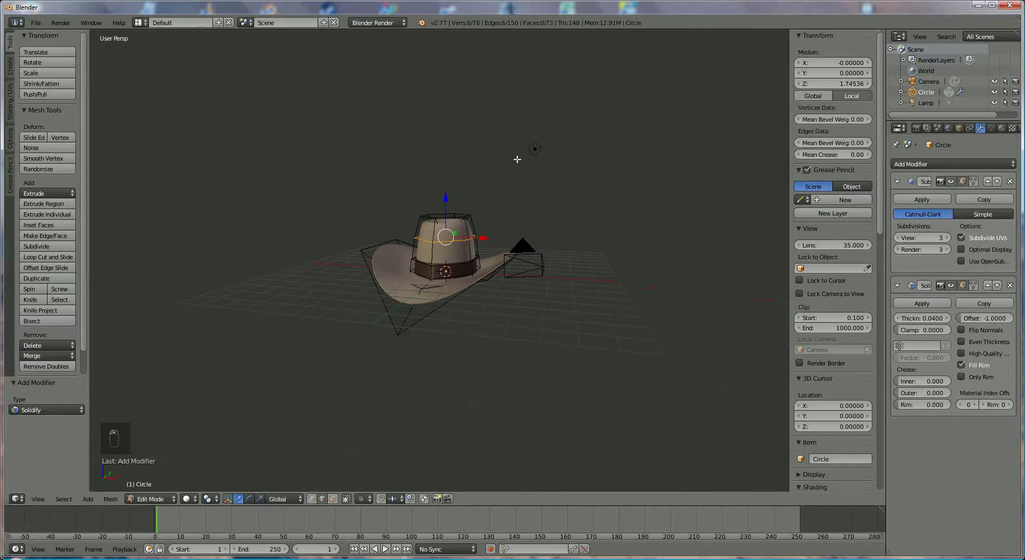
middle_drag(596, 241, 548, 215)
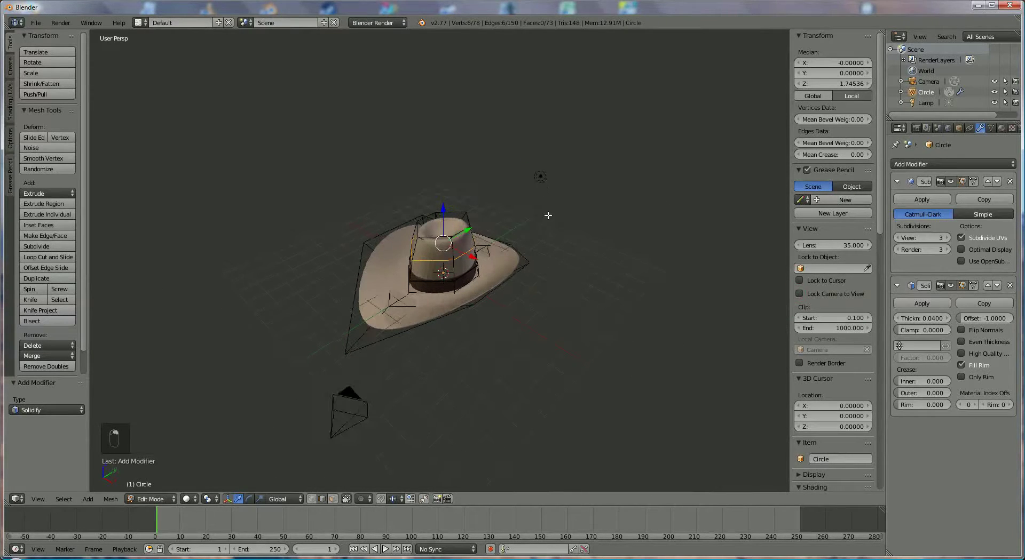
click(932, 105)
middle_drag(643, 181, 533, 172)
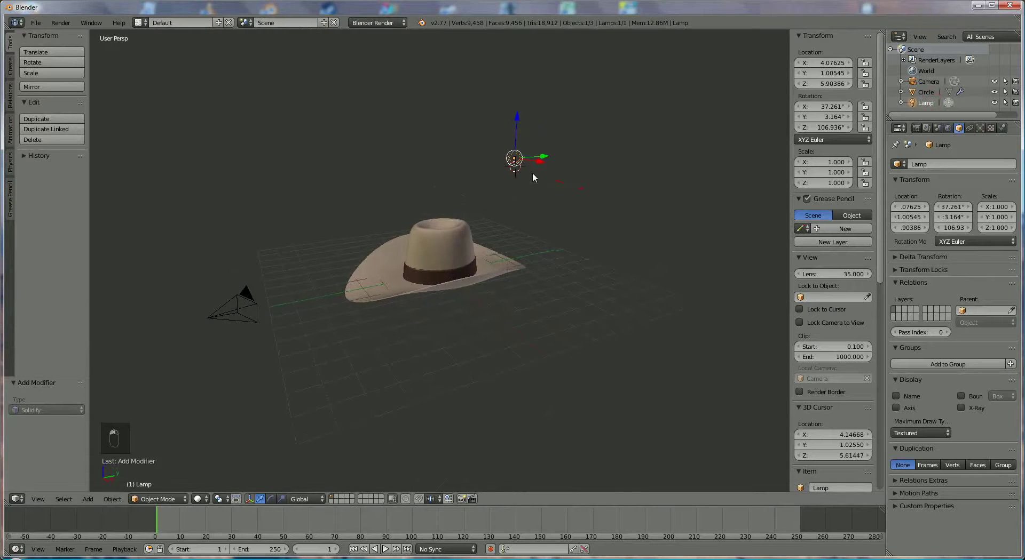
drag(549, 157, 456, 183)
Step: Duplicate the lamp to the hat's opposite side, about -6.558 in X, -0.888 in Y and -0.572 in Z, and lower the copy about 0.265
middle_drag(456, 183, 481, 292)
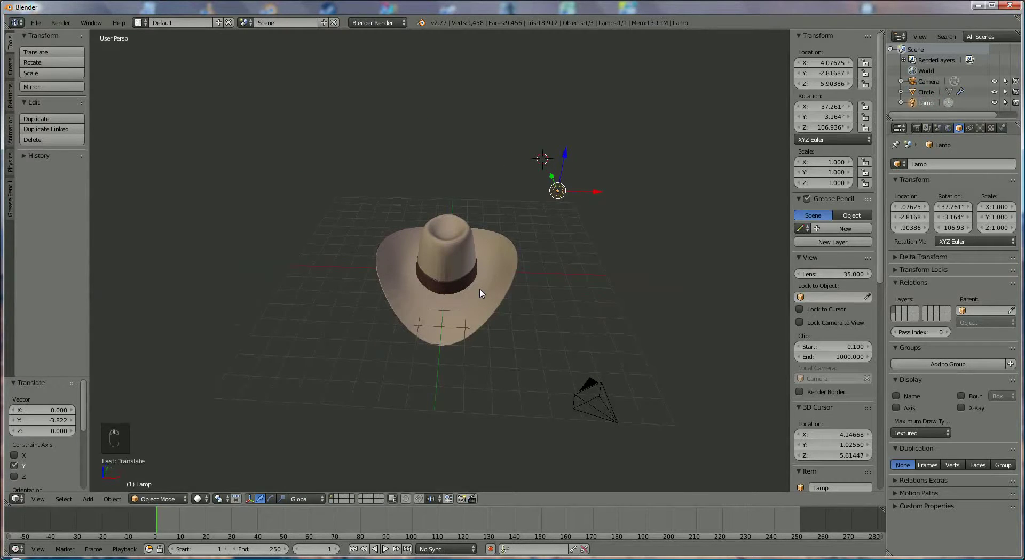
key(shift+d)
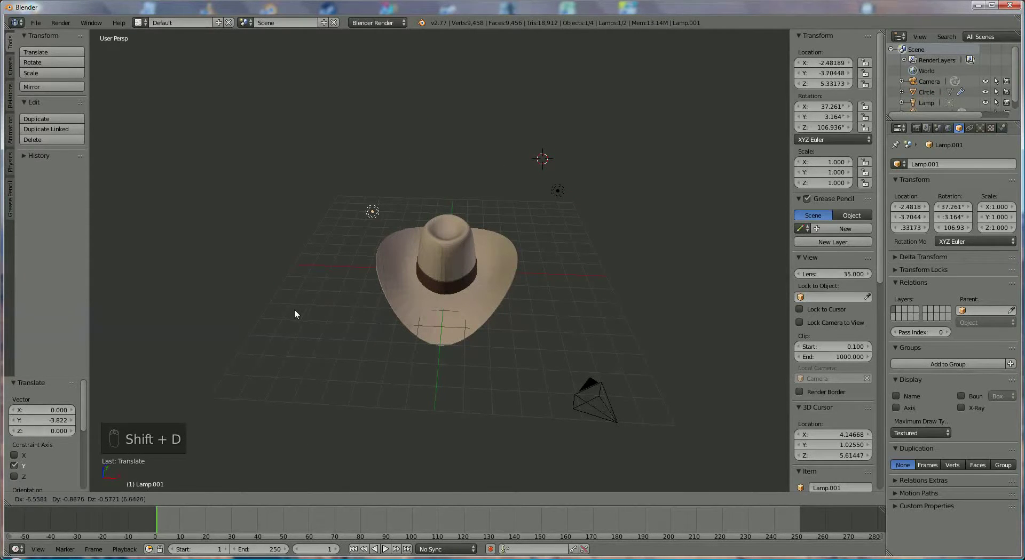
click(294, 309)
middle_drag(434, 321, 424, 286)
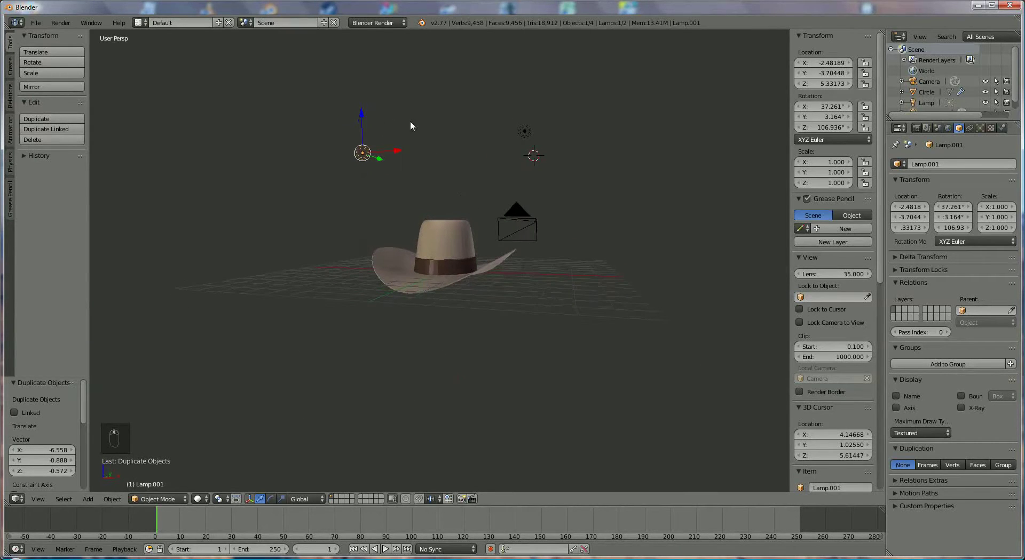
key(g)
key(z)
click(358, 121)
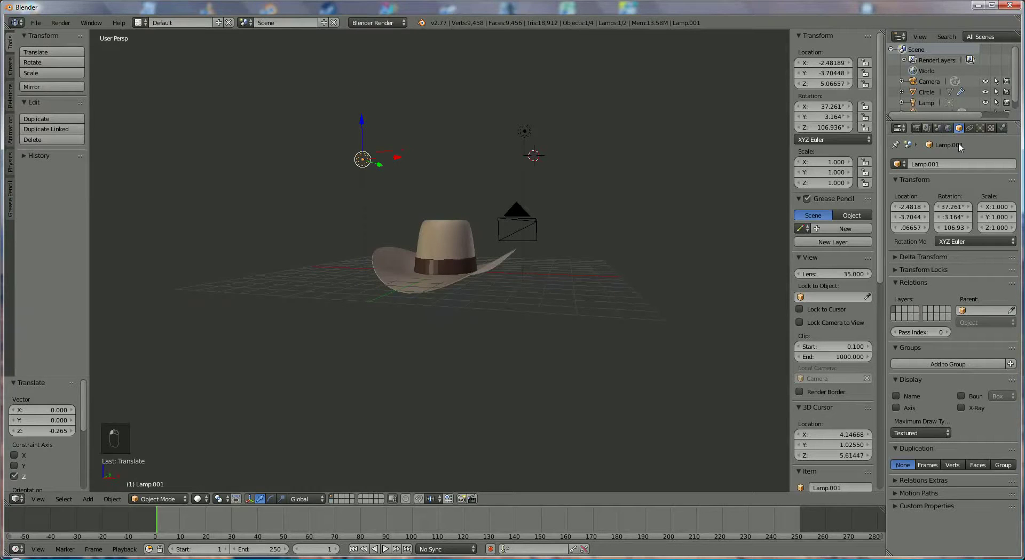
Step: Select the hat, check the shadow settings of its dark braun material, and apply smooth shading to the hat
right_click(466, 253)
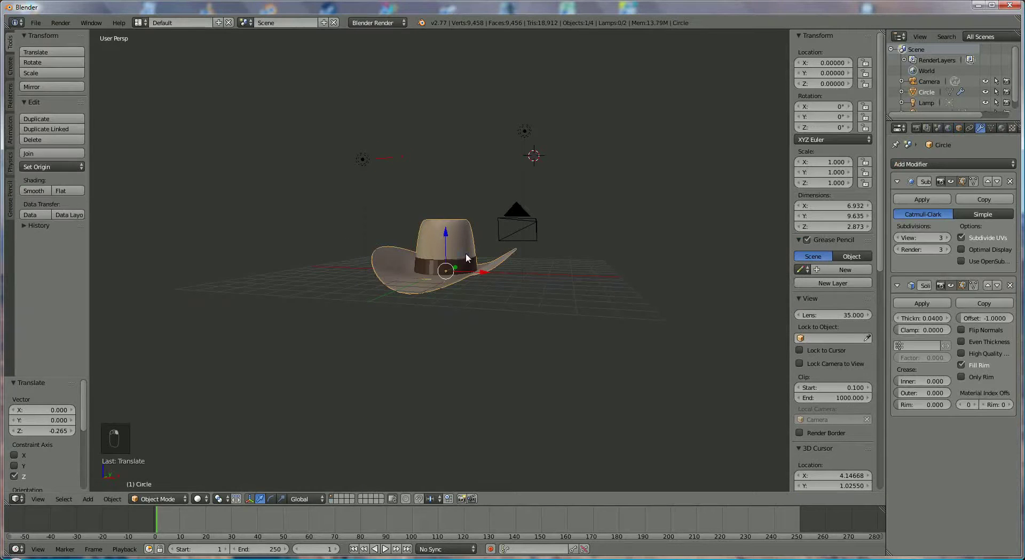
click(1001, 128)
scroll(972, 377, down, 8)
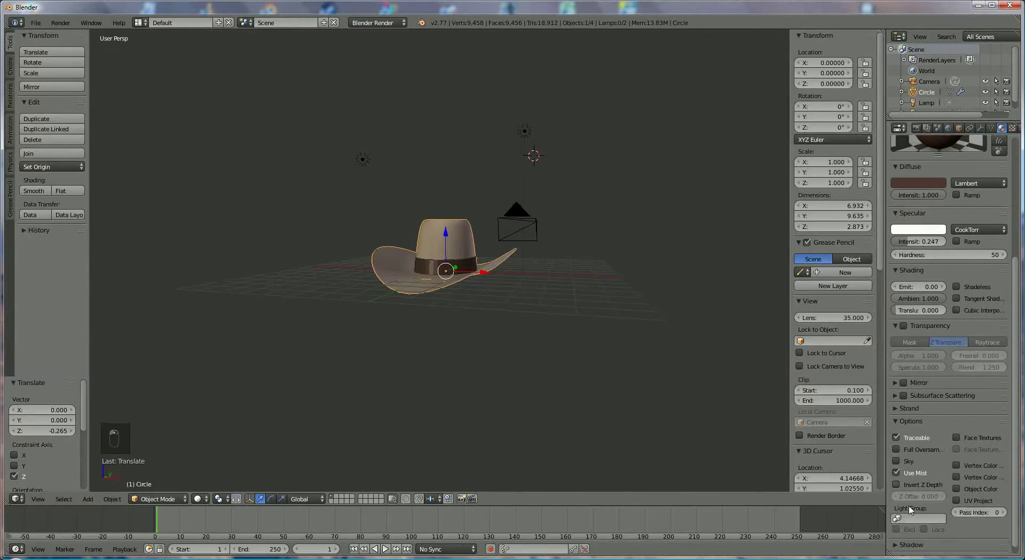
click(897, 538)
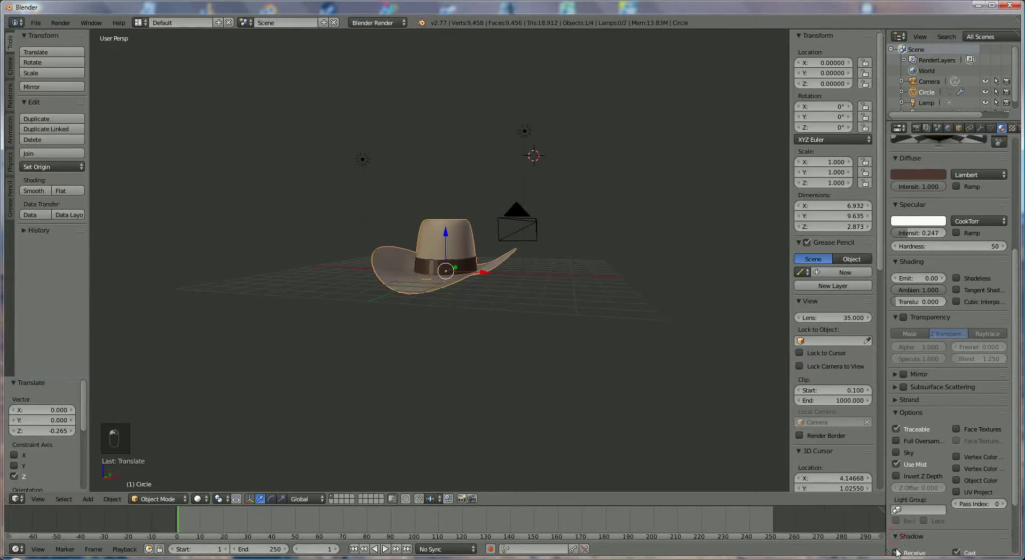
scroll(932, 246, up, 8)
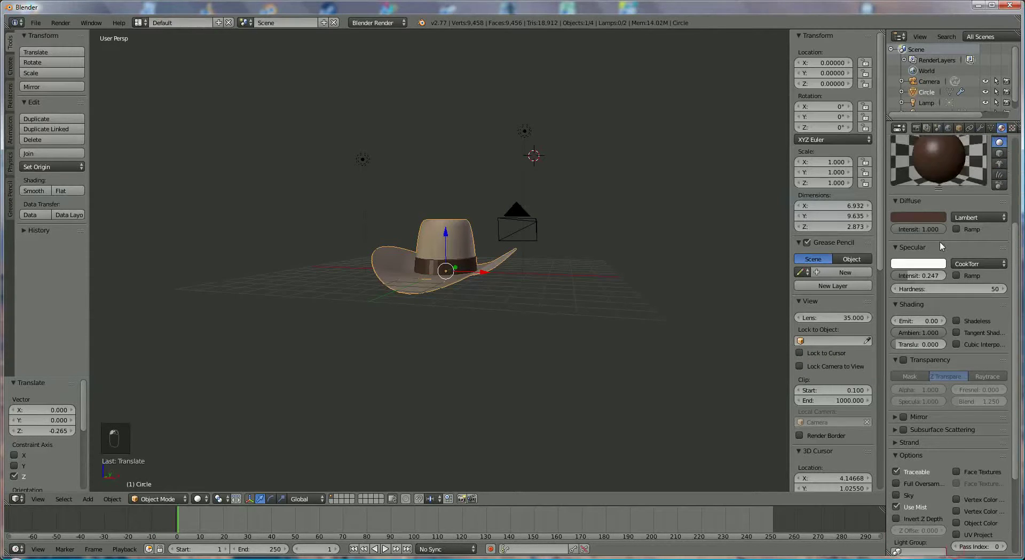
click(916, 171)
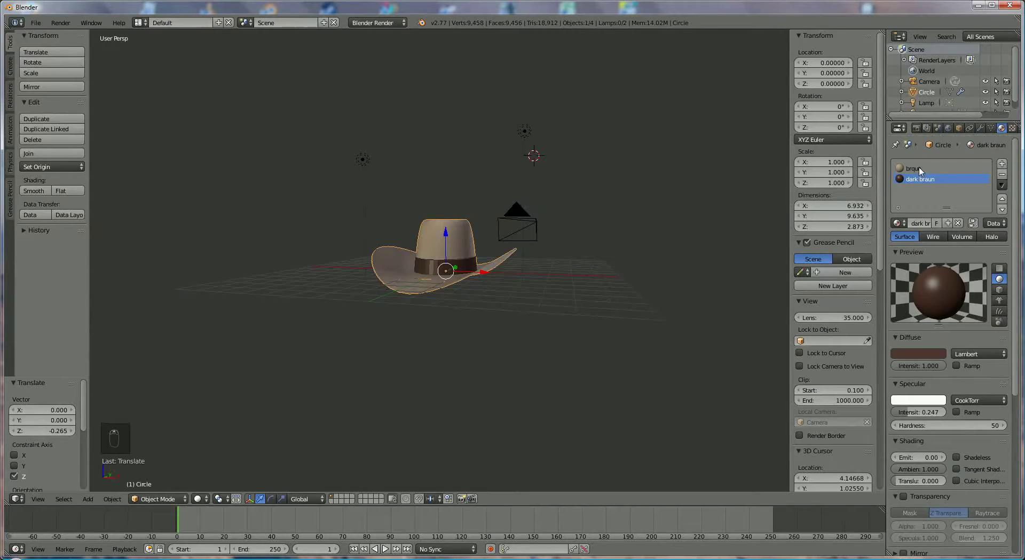
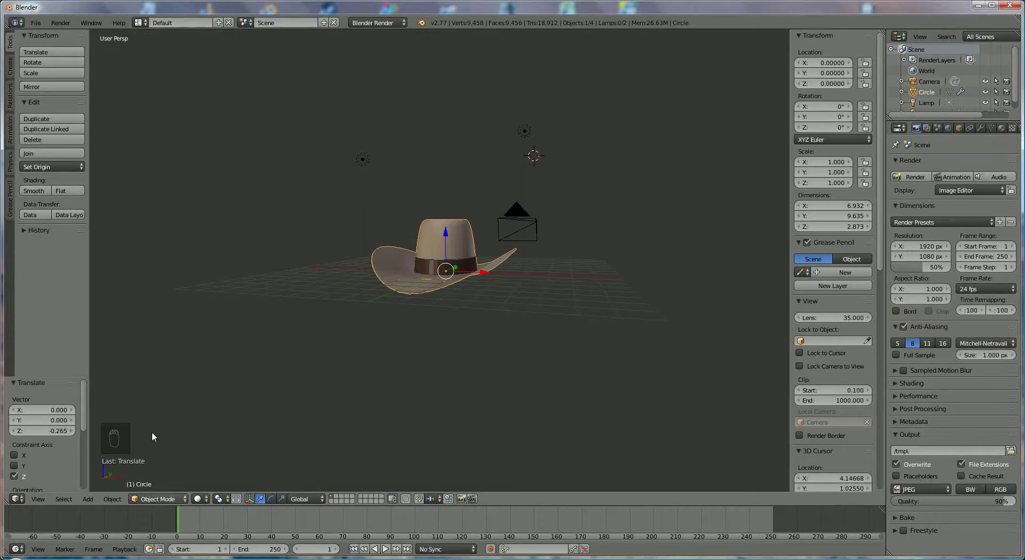
click(33, 191)
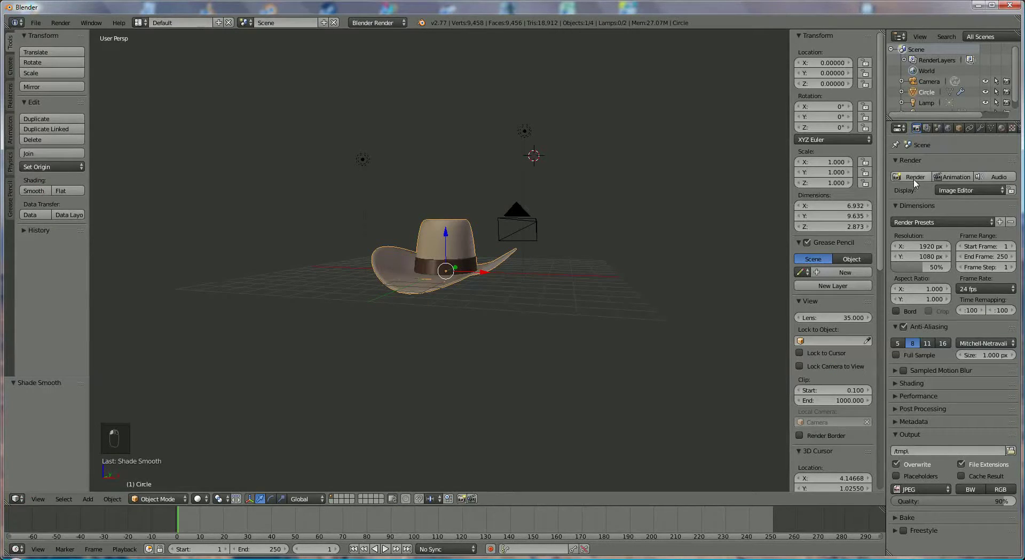
Step: Render the hat from the current camera angle and return to the 3D view
key(F12)
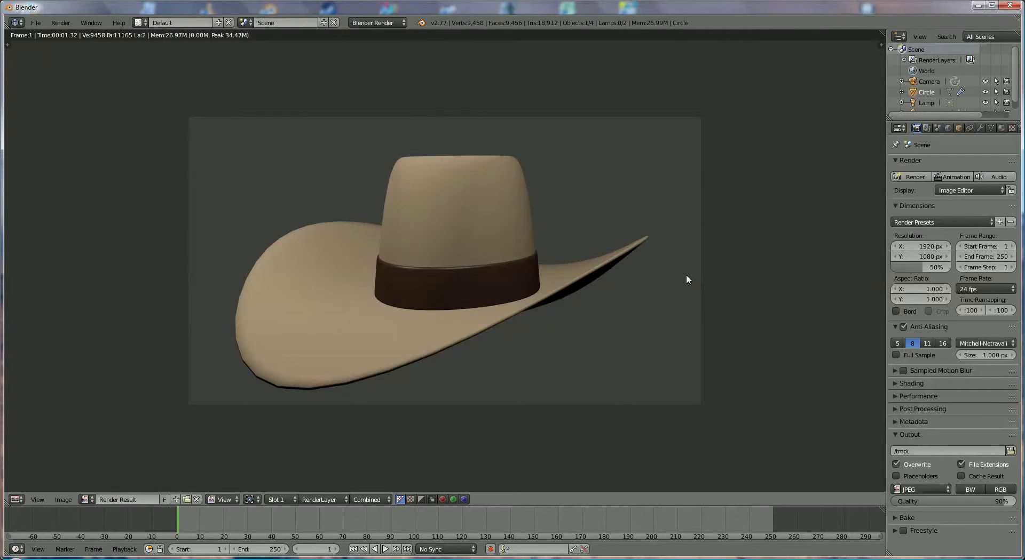
click(25, 500)
click(63, 482)
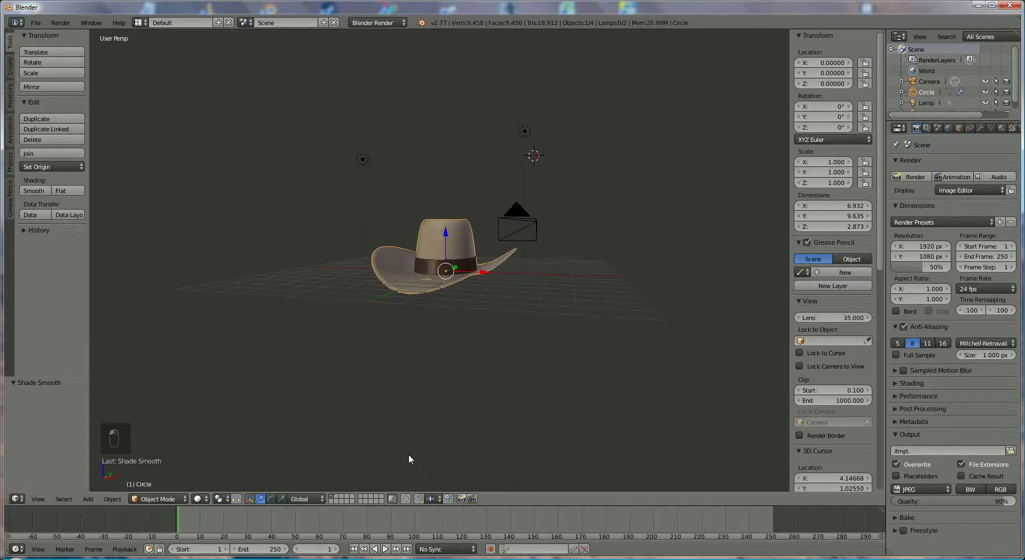
Step: Lock the camera to the view, orbit it to a low angle from the hat's other side, and render a test image
click(800, 366)
key(KP_0)
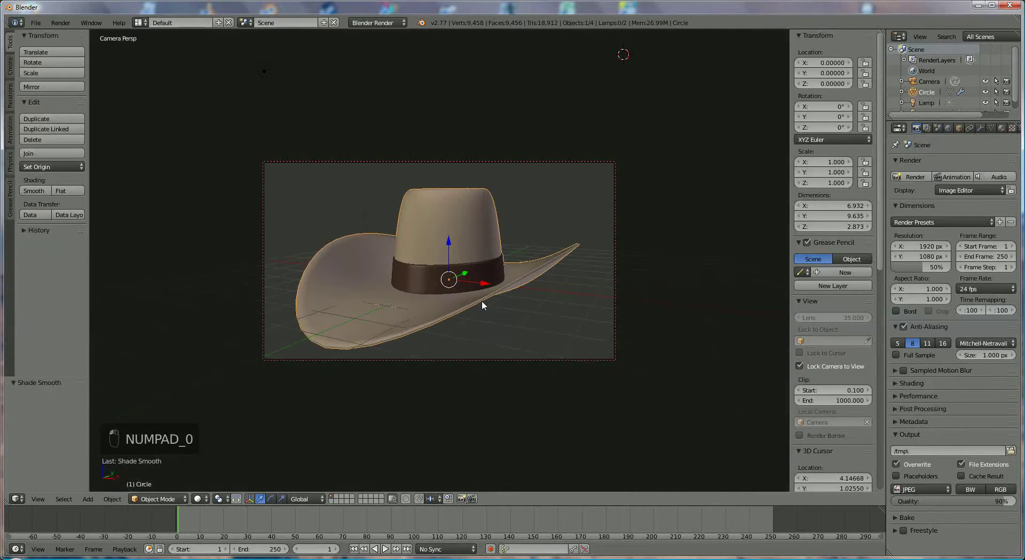
middle_drag(467, 272, 521, 255)
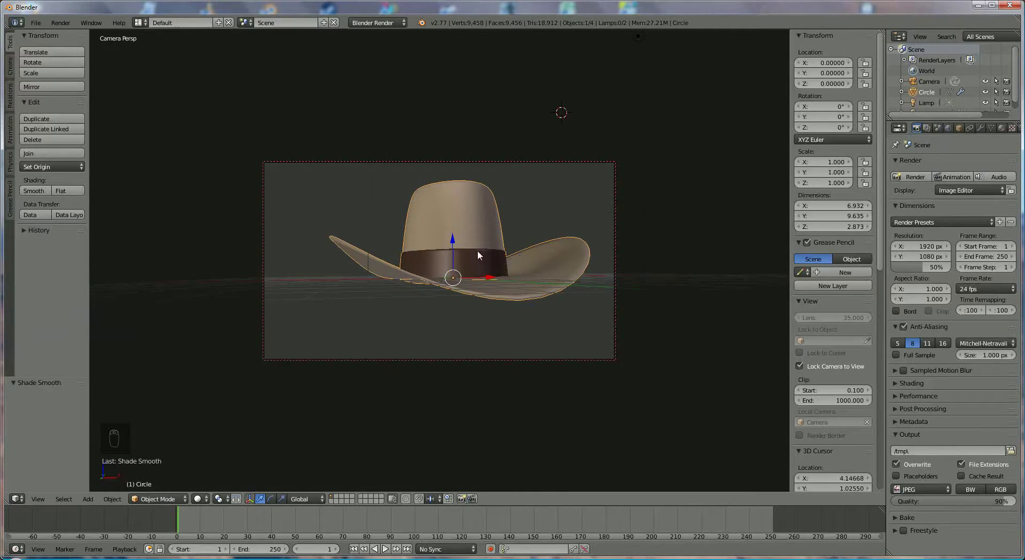
middle_drag(473, 206, 464, 216)
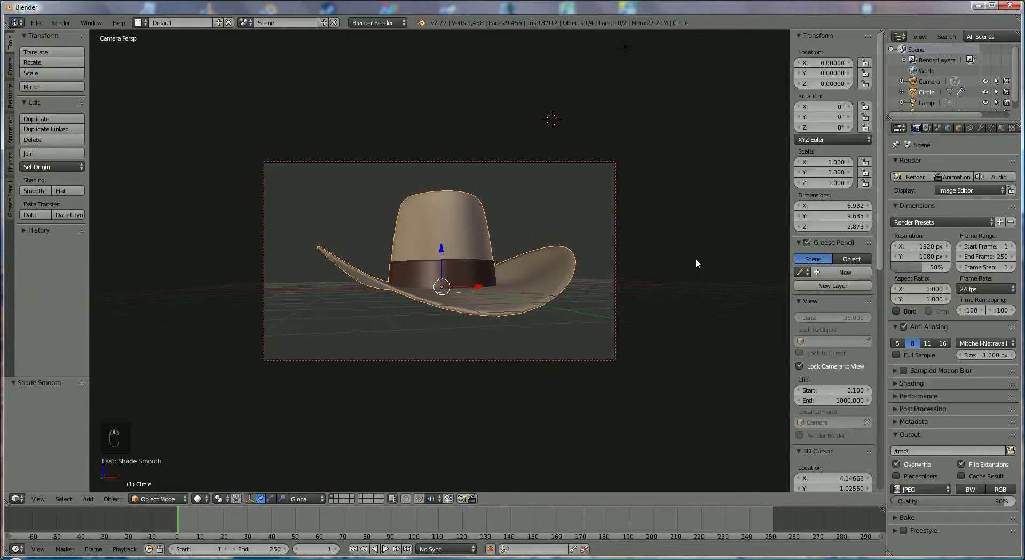
click(911, 176)
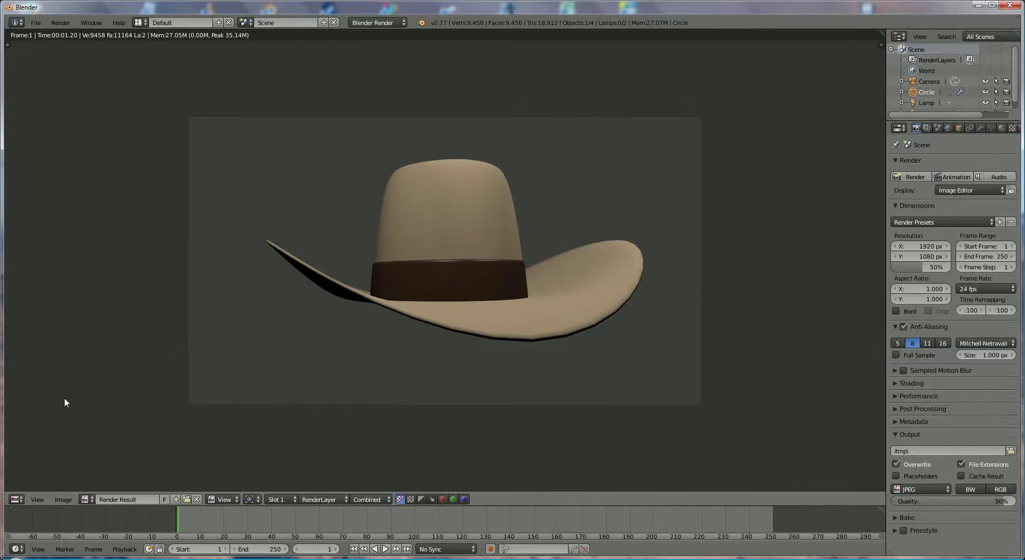
click(21, 499)
click(22, 487)
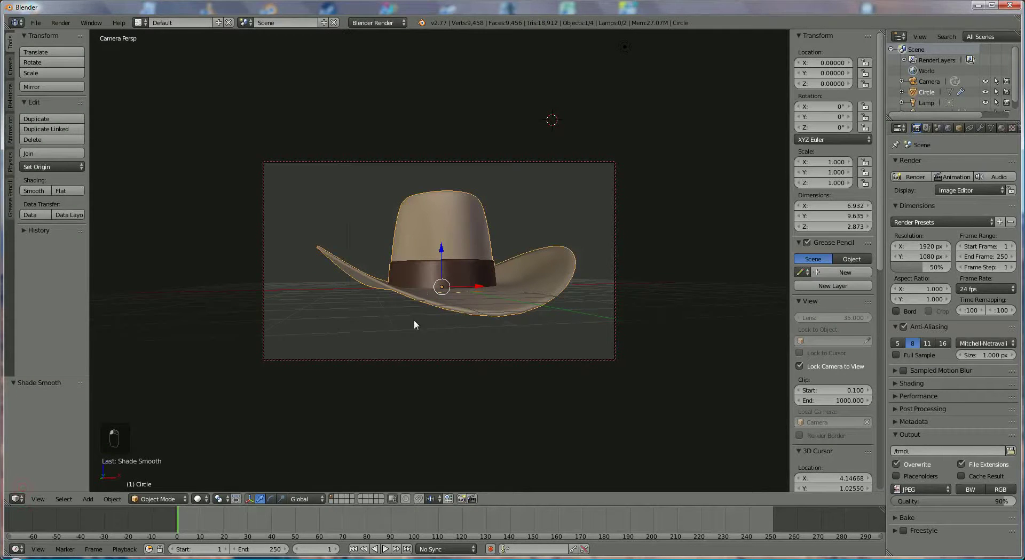
Step: Orbit the locked camera to a higher side angle showing the crown's hollow top, and render the hat again
middle_drag(500, 261, 454, 278)
middle_drag(457, 224, 480, 226)
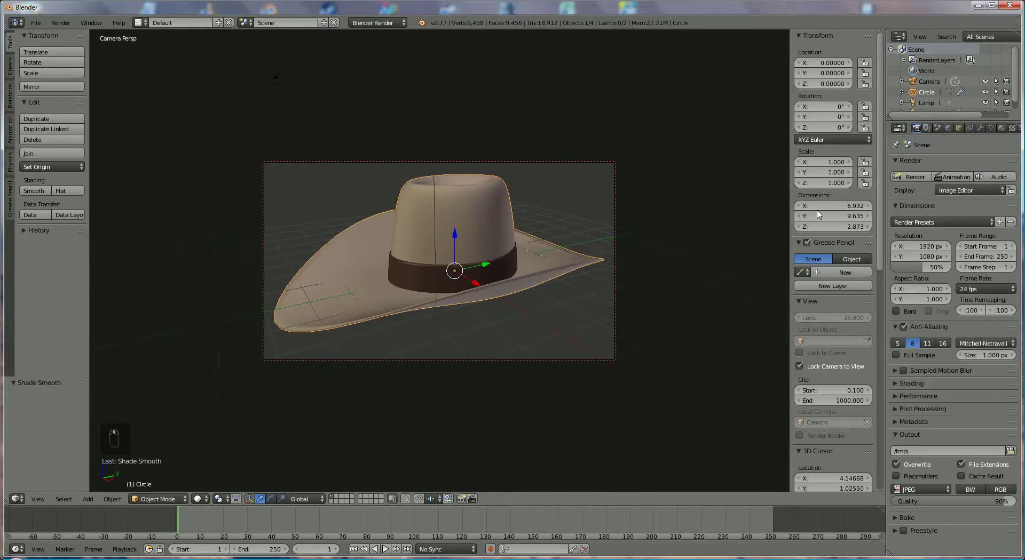
click(912, 177)
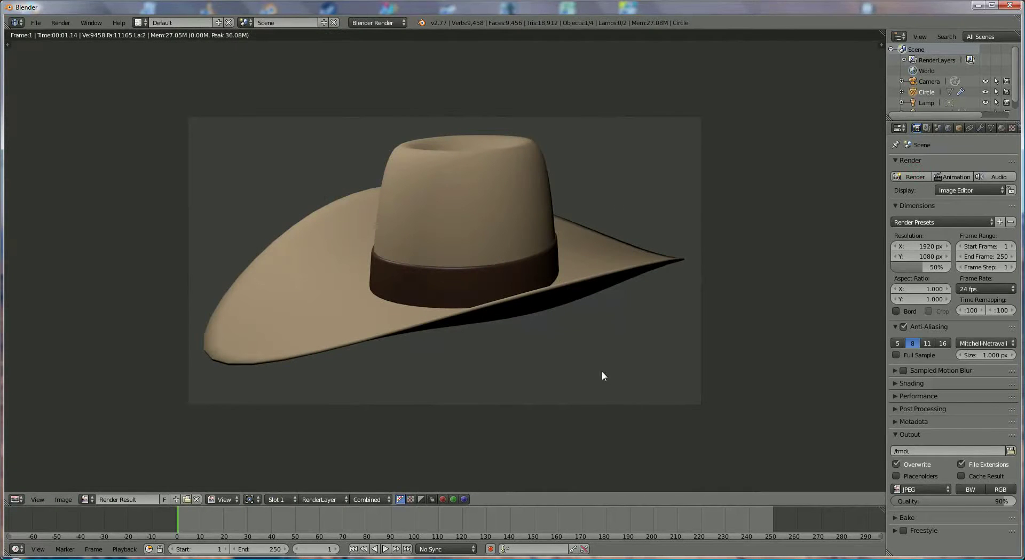
click(22, 499)
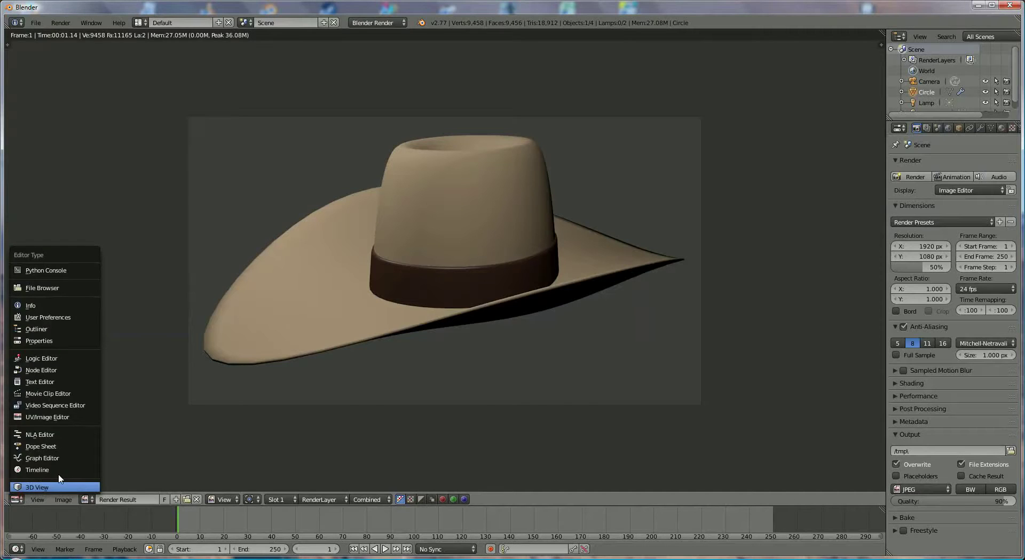
click(63, 482)
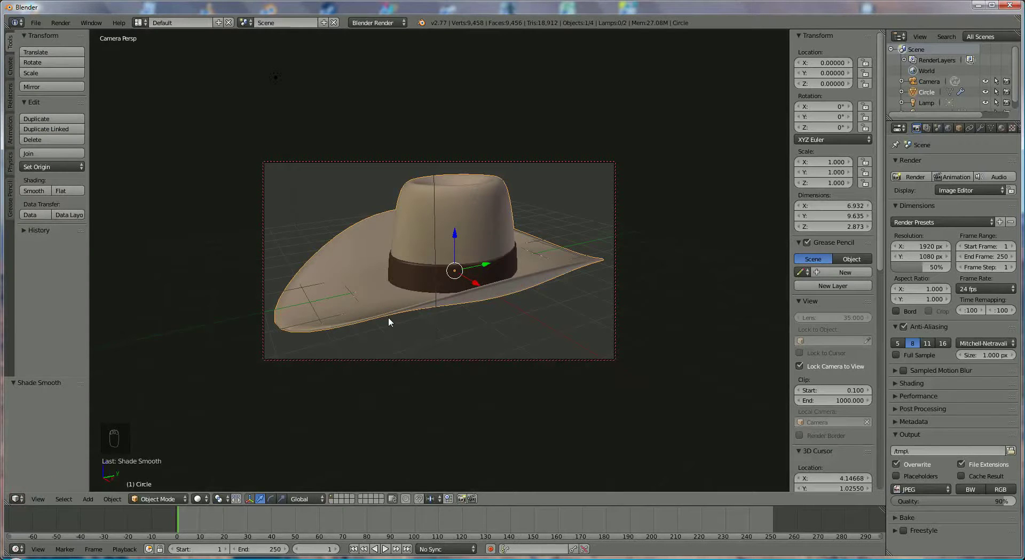
Step: Leave the camera view, move the original lamp about 0.311 in X, 2.338 in Y and 0.012 in Z, and test-render the hat
key(KP_0)
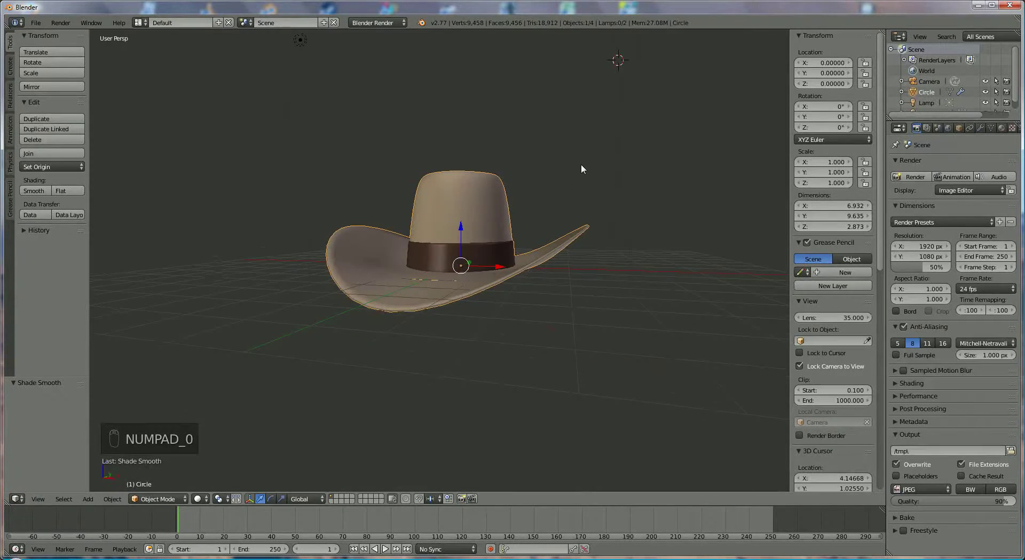
middle_drag(581, 164, 518, 264)
right_drag(360, 305, 464, 304)
middle_drag(554, 282, 571, 268)
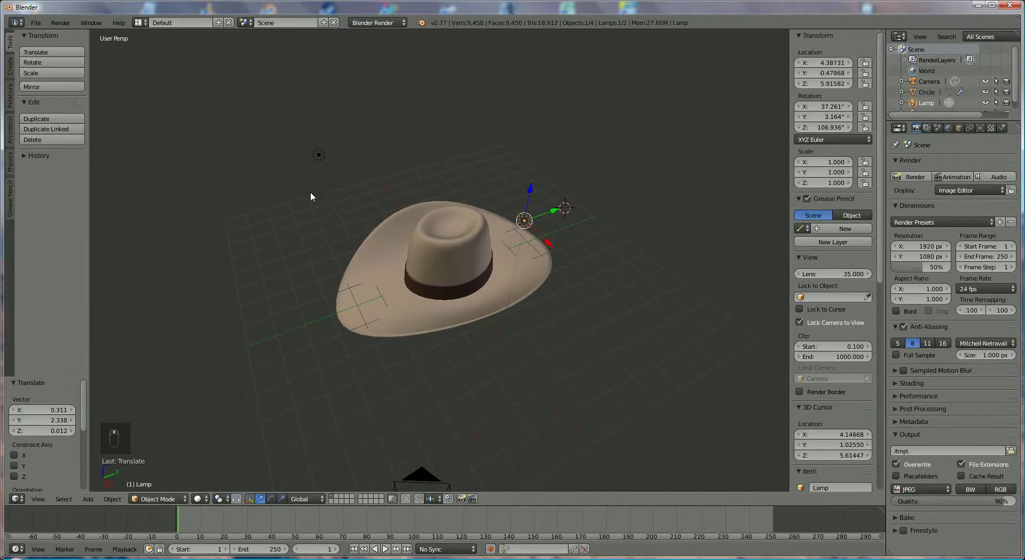
click(914, 177)
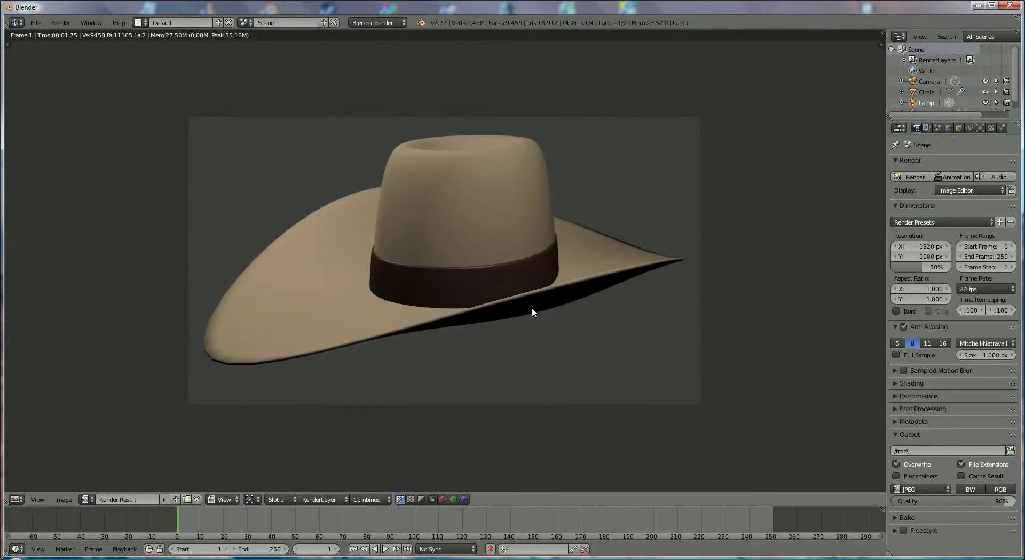
click(18, 499)
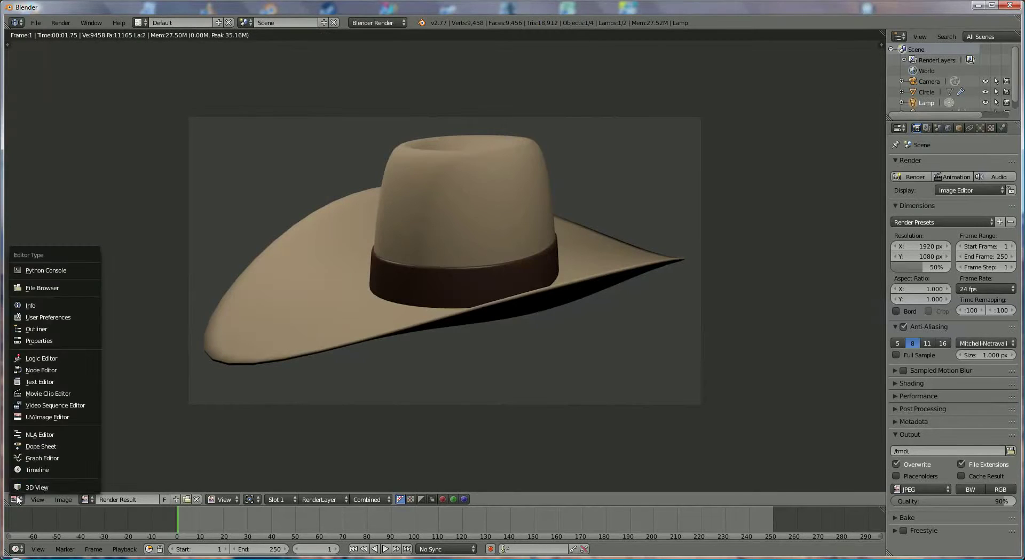
click(32, 490)
Step: Duplicate the original lamp to a low spot beside the hat, about 1.594 in X, -1.306 in Y and -4.792 in Z
middle_drag(490, 289, 491, 287)
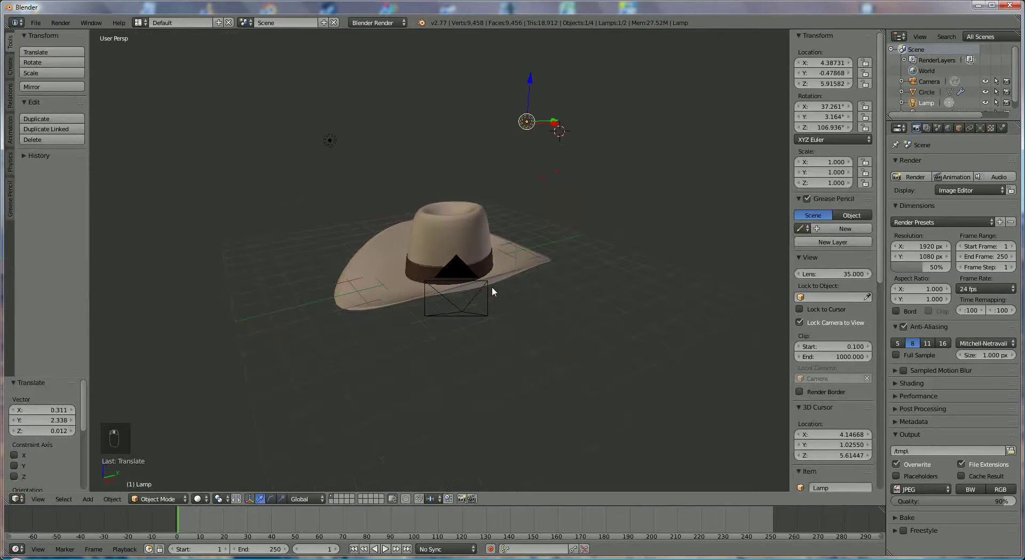
key(shift+d)
click(492, 491)
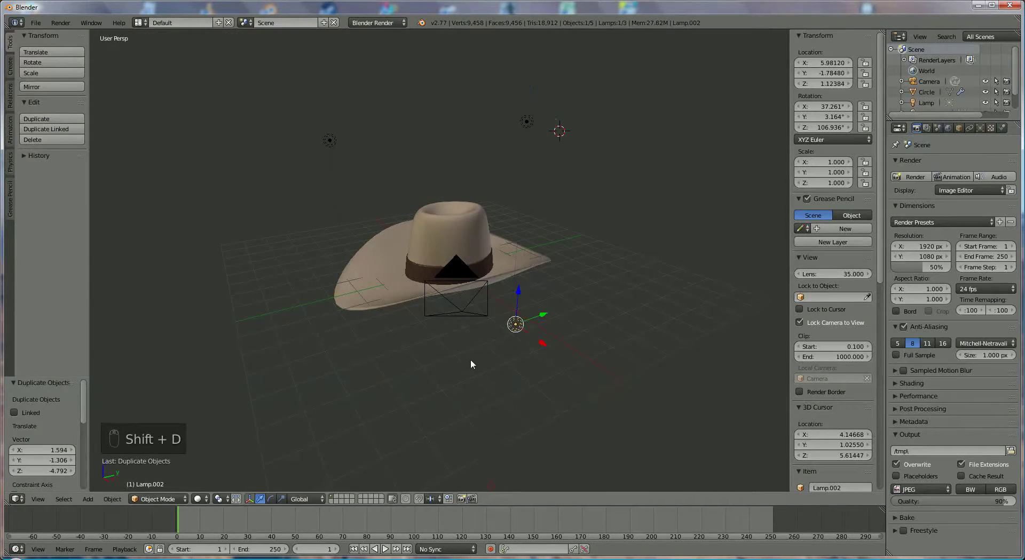
Step: Move the new lamp about -1.296 along X and lower it by about 0.659 and 0.506, to below the brim
middle_drag(469, 360, 594, 290)
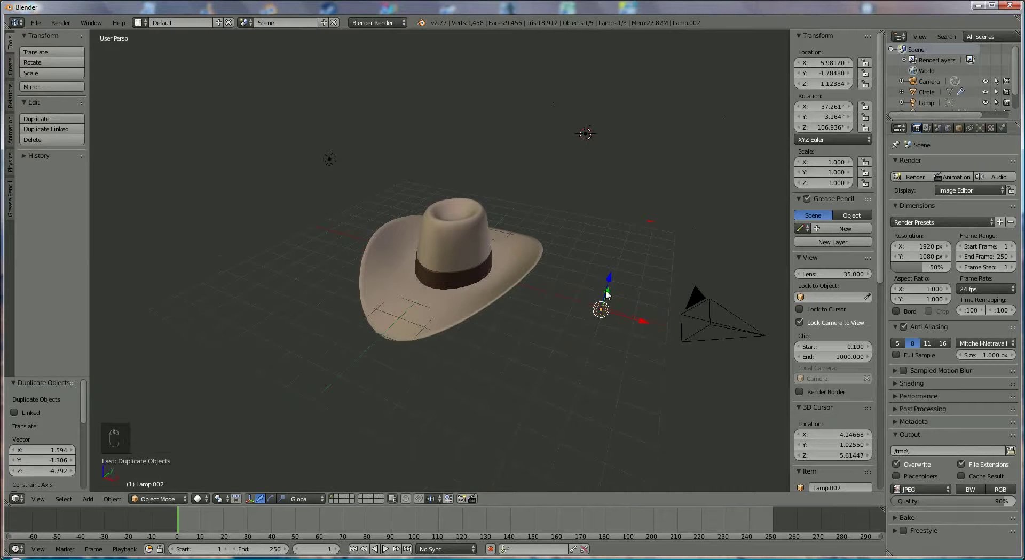
key(g)
key(z)
click(611, 325)
key(g)
key(x)
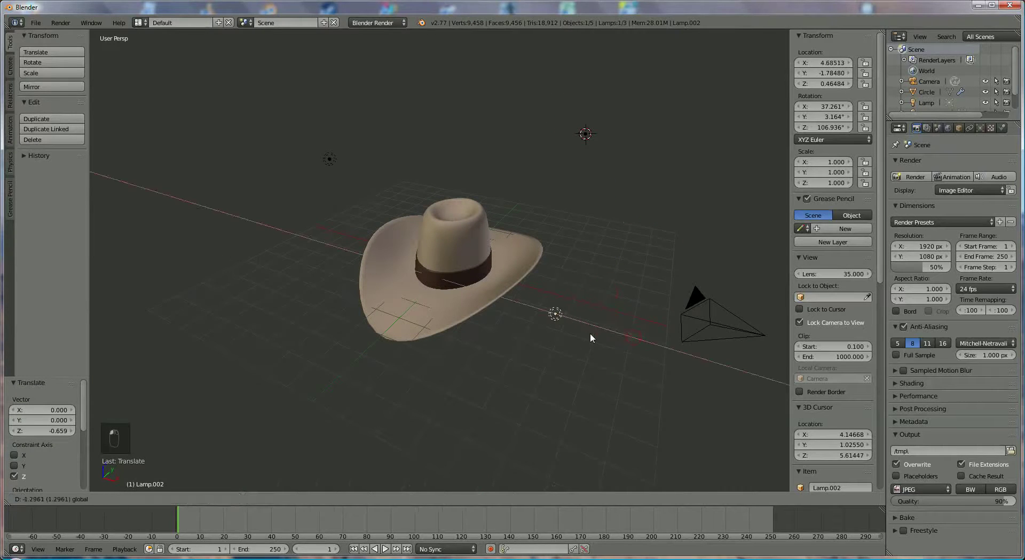
click(592, 335)
middle_drag(592, 335, 526, 194)
key(g)
key(z)
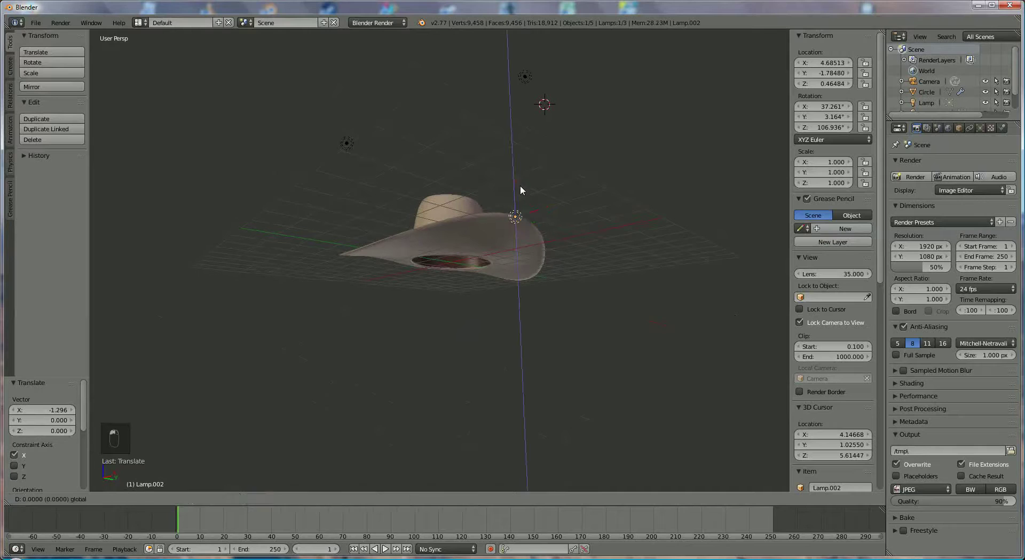
click(526, 201)
Step: Move the low lamp about 1.846 along Y, towards the middle of the hat's side, and render the scene
middle_drag(519, 259, 470, 300)
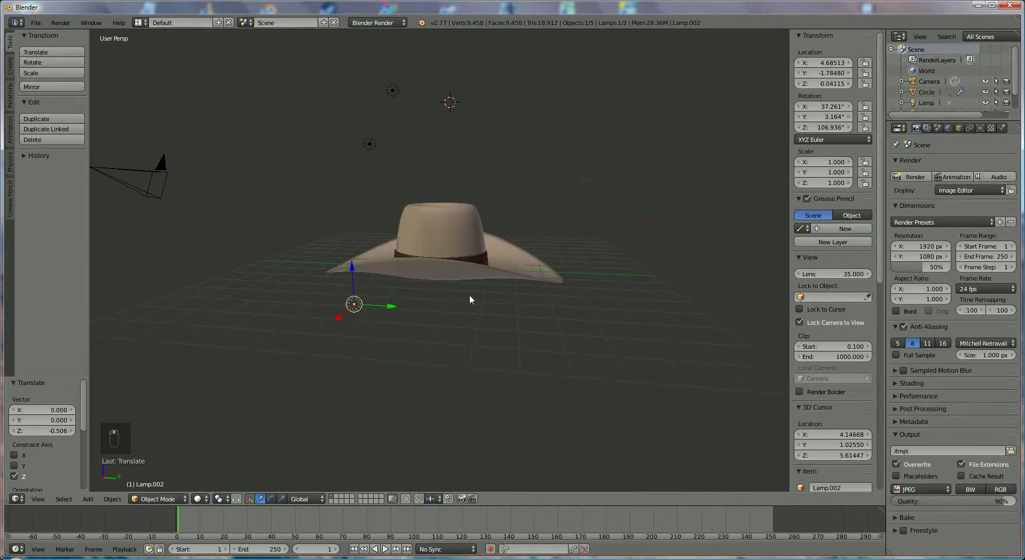
key(g)
key(y)
click(450, 310)
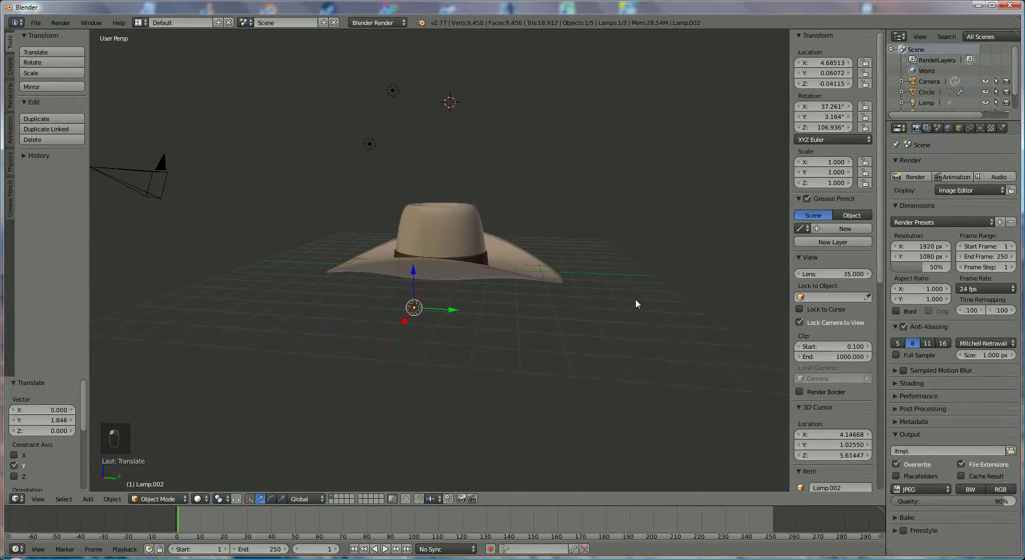
click(912, 177)
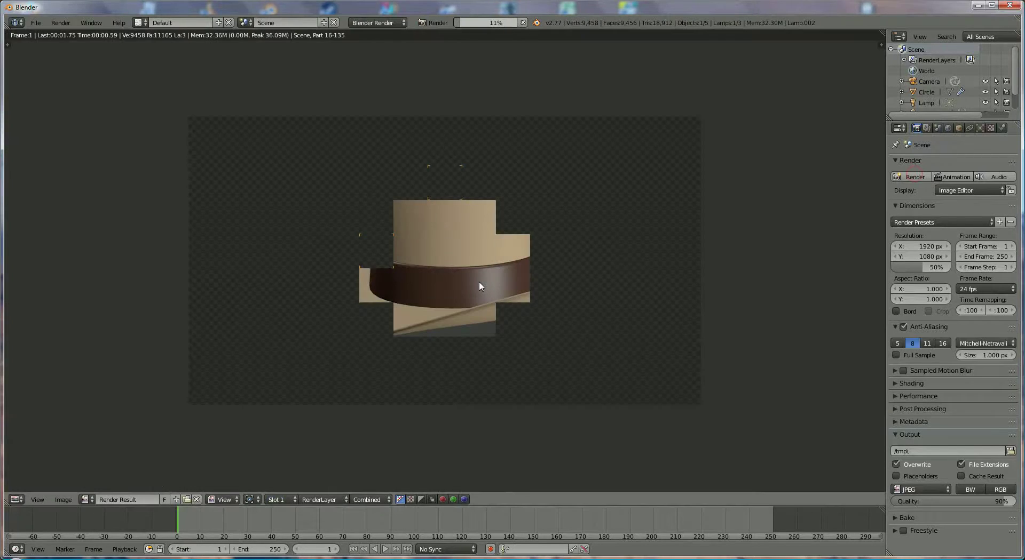